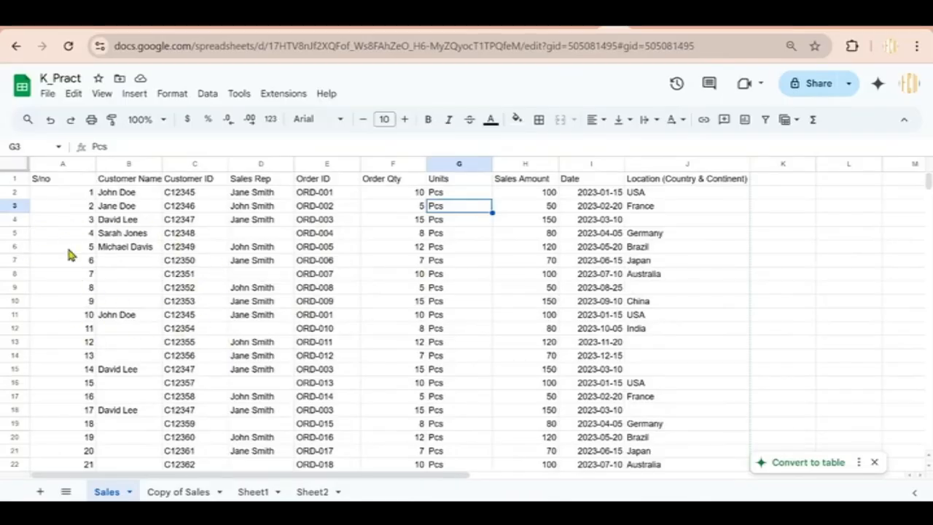
Review the customer names in column B, including blank cells, and the sales rep entries in column D
click(115, 262)
click(133, 301)
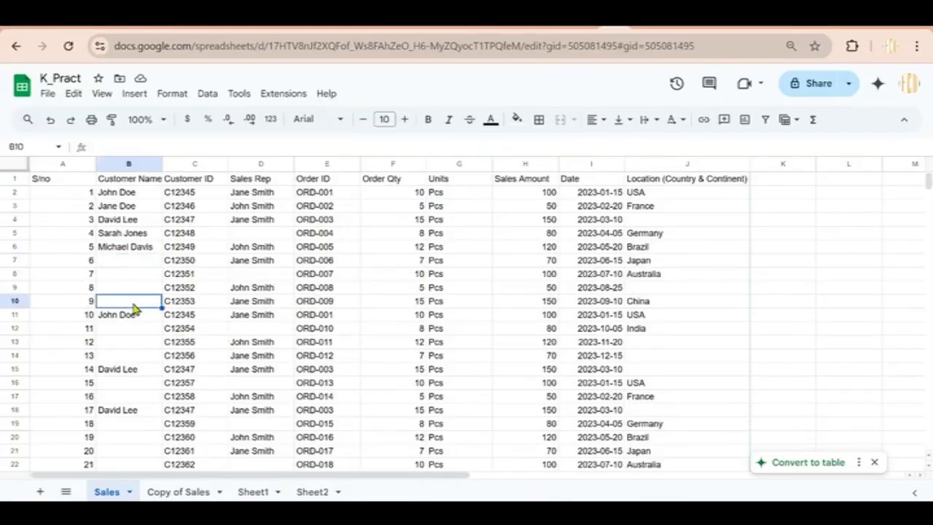
click(119, 261)
click(121, 301)
click(129, 355)
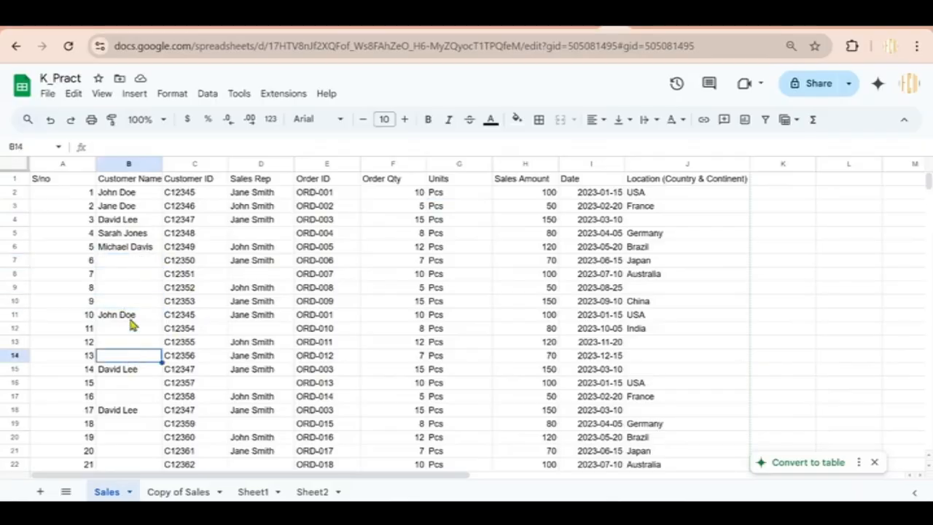
click(130, 289)
click(256, 311)
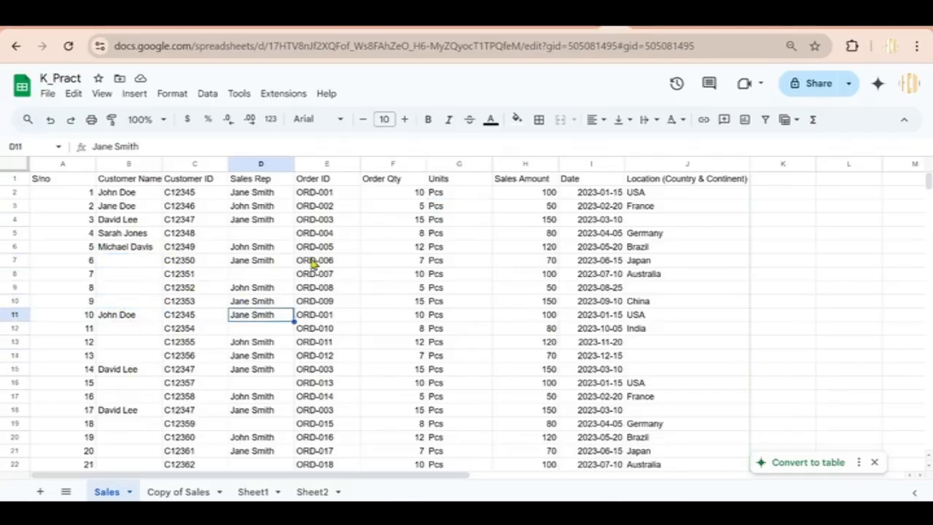
click(145, 236)
click(129, 319)
click(114, 370)
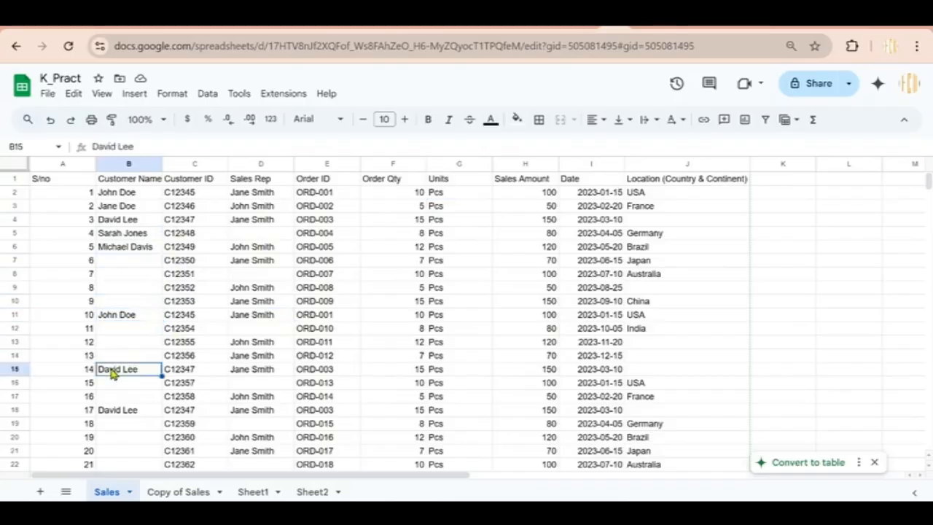
click(153, 399)
click(251, 304)
click(282, 369)
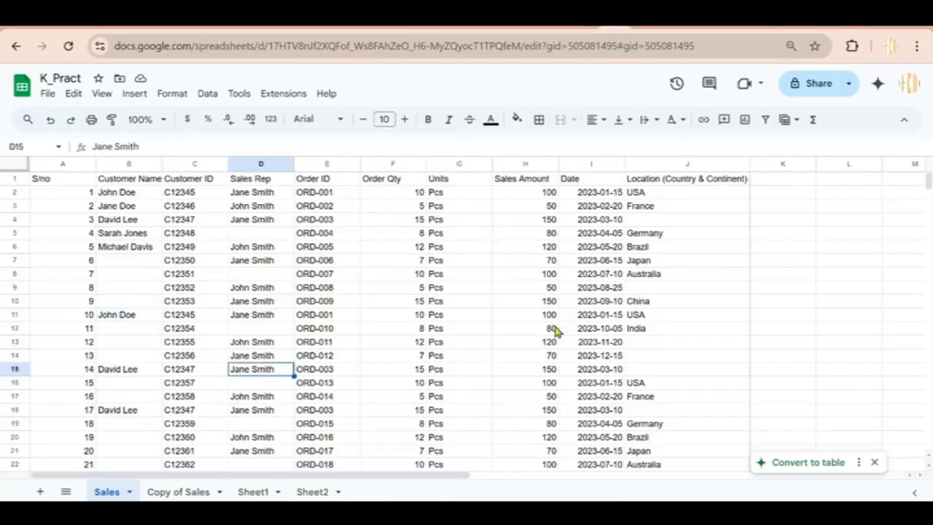
Check the location, date and quantity values, then dismiss the Convert to table suggestion
click(711, 315)
click(639, 385)
click(616, 397)
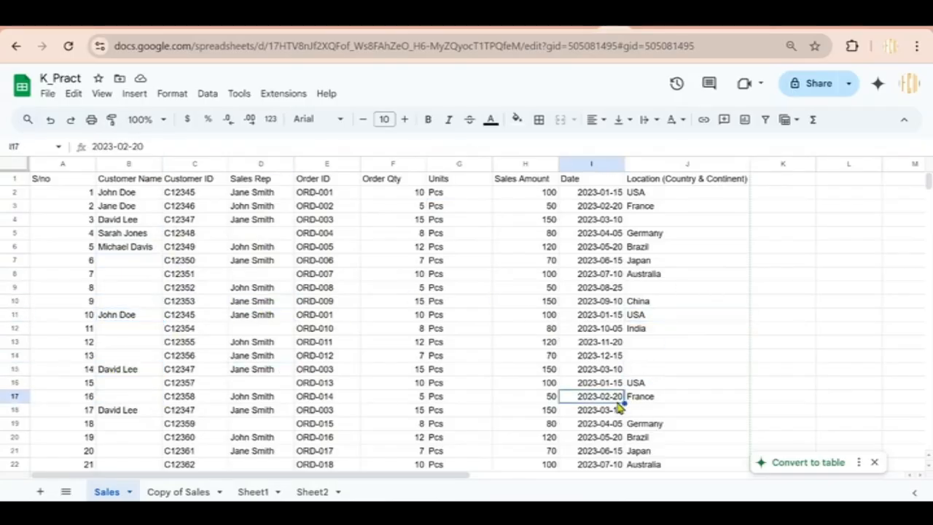
click(382, 374)
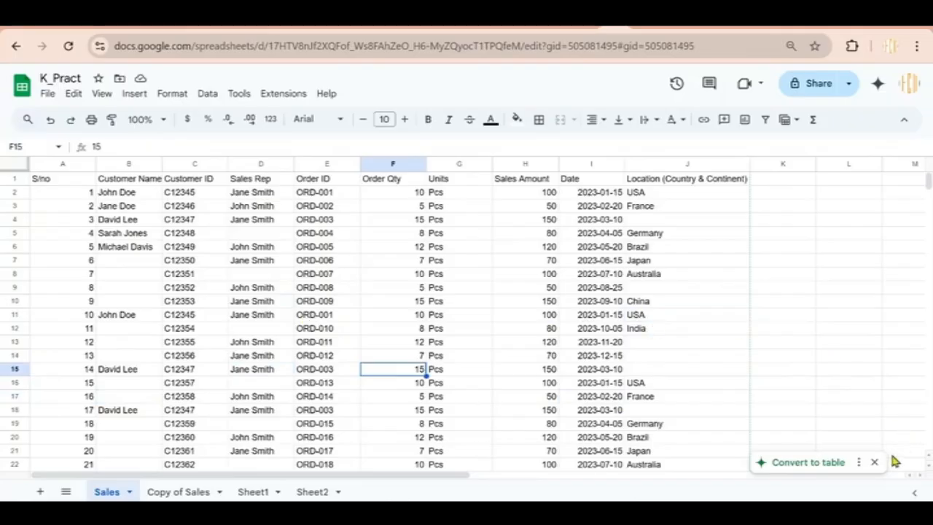
click(875, 462)
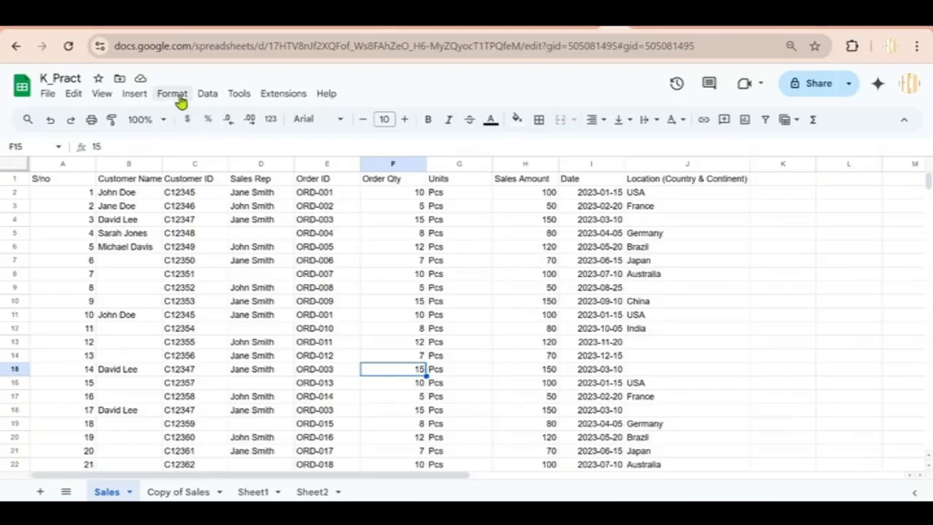
click(207, 95)
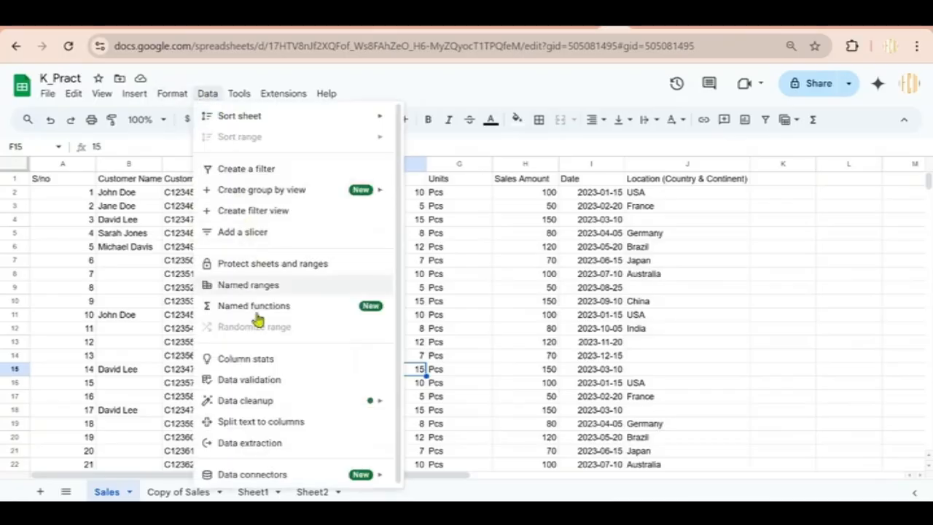
mouse_move(232, 405)
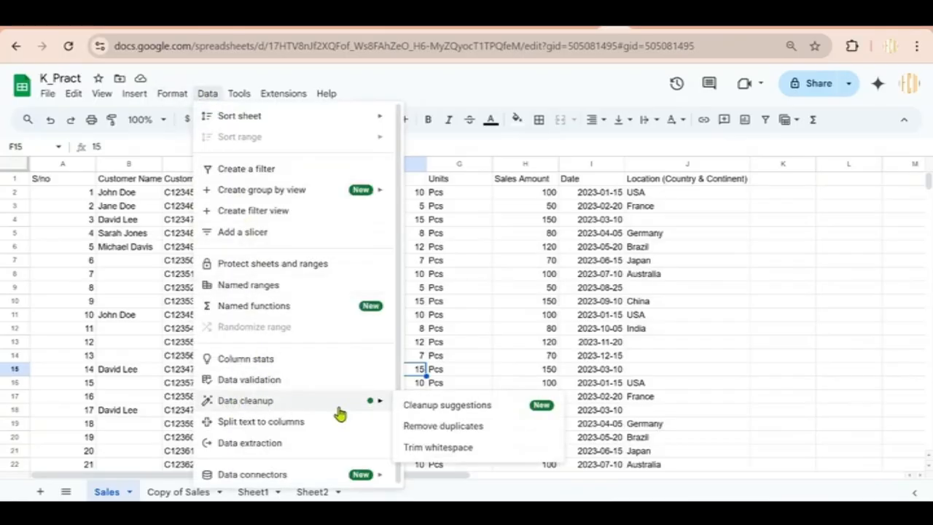
click(451, 429)
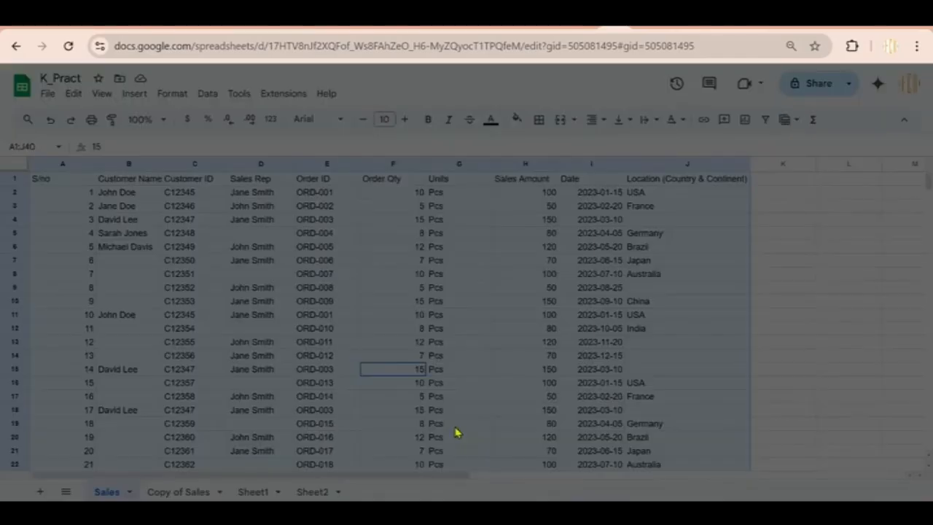
click(435, 438)
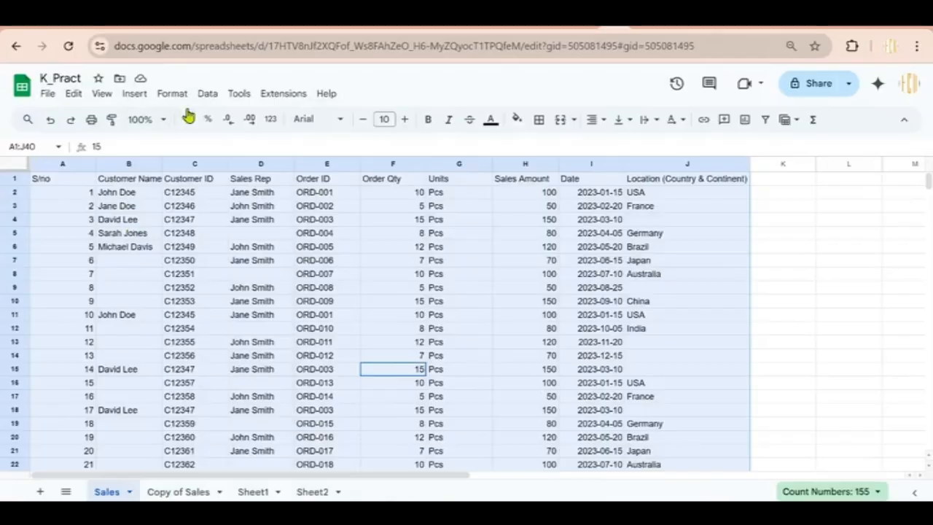
click(207, 94)
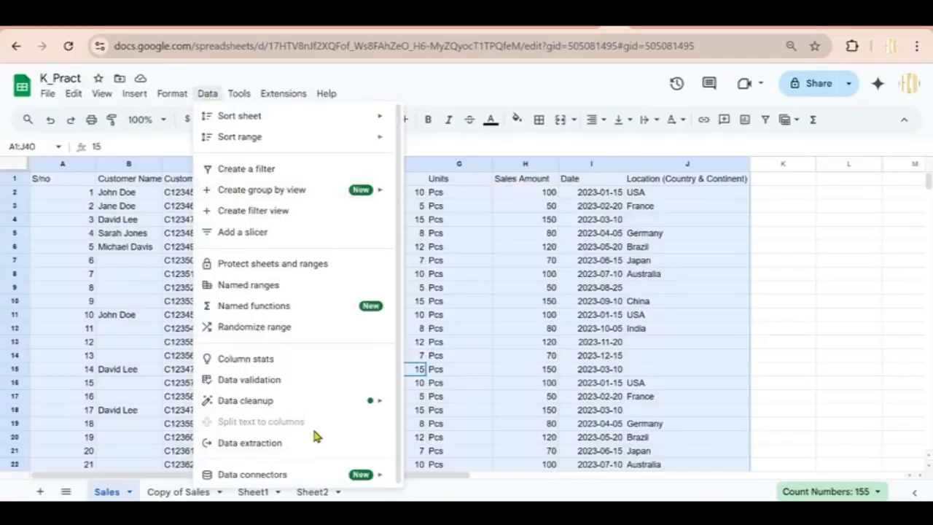
mouse_move(350, 410)
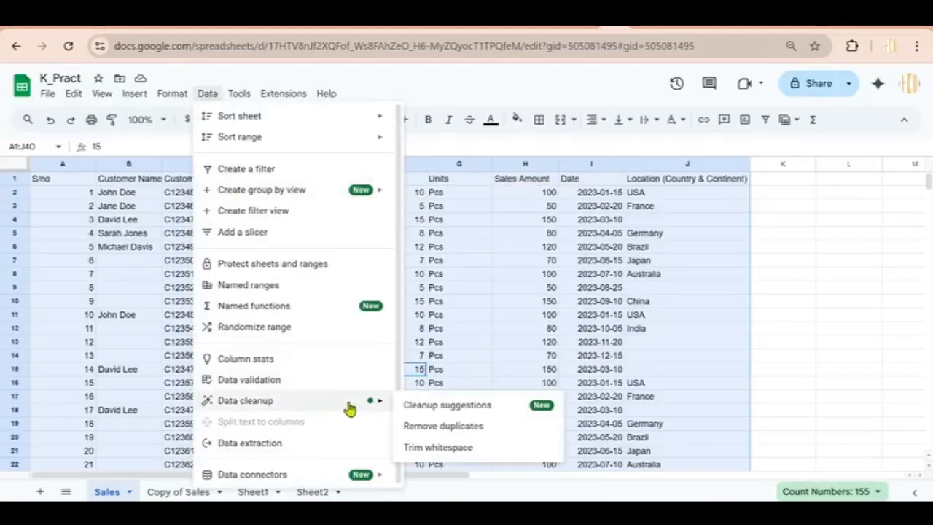
click(421, 429)
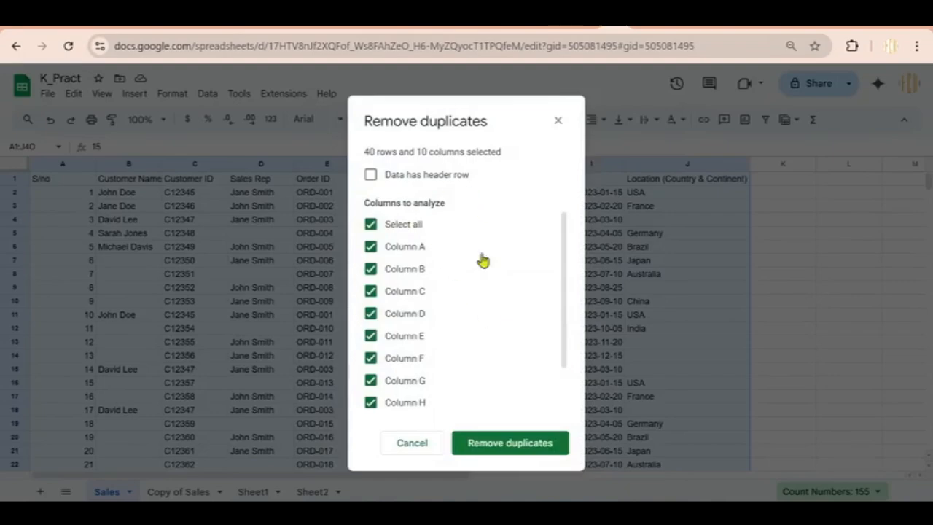
click(502, 446)
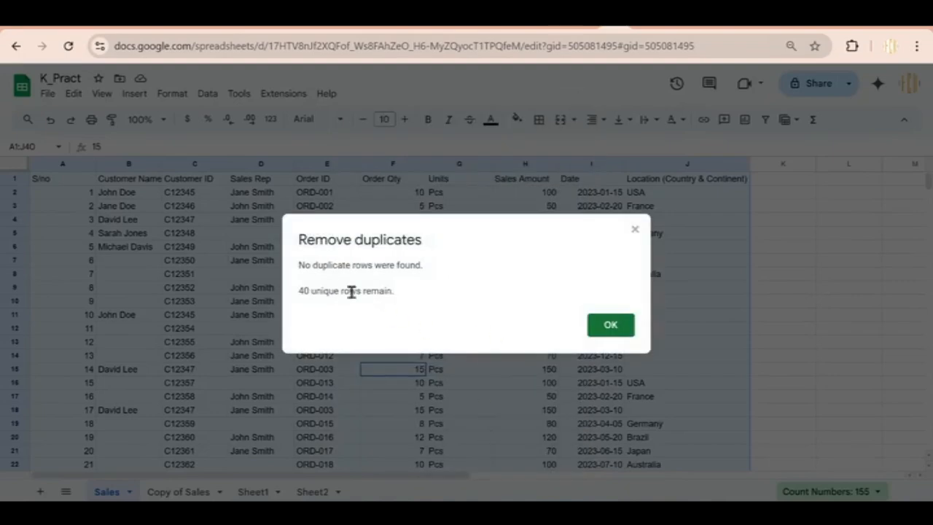
click(604, 327)
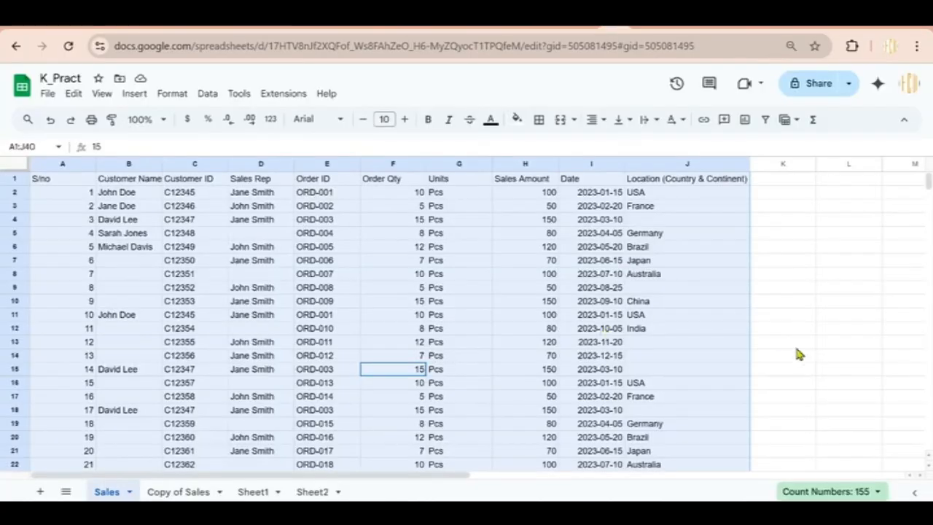
Remove duplicates from the Customer Name column: 32 repeats deleted, 7 unique names kept
mouse_move(927, 188)
mouse_down()
mouse_move(927, 198)
mouse_move(927, 182)
mouse_up()
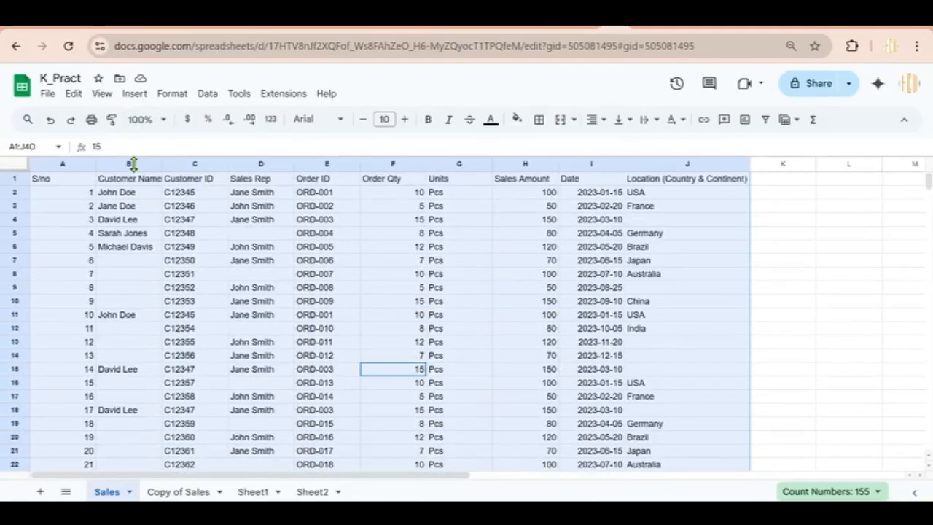
click(126, 207)
click(128, 145)
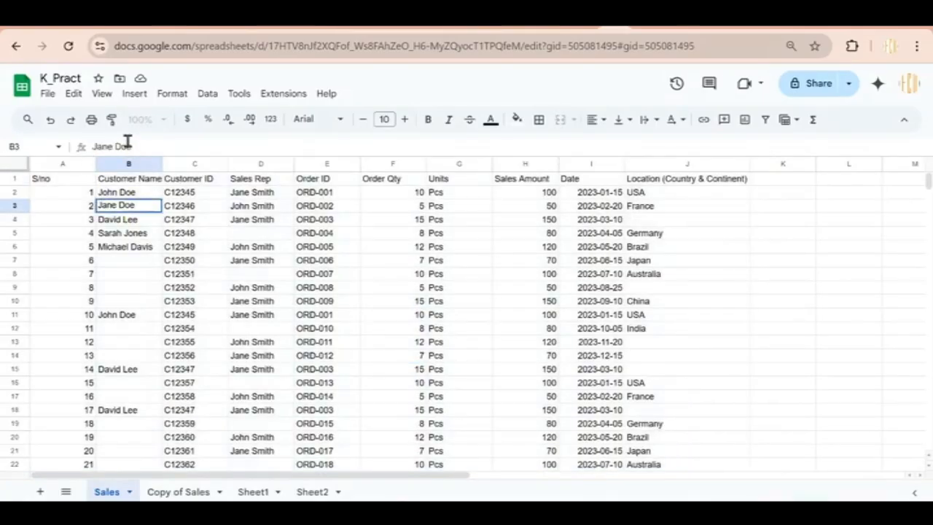
click(126, 163)
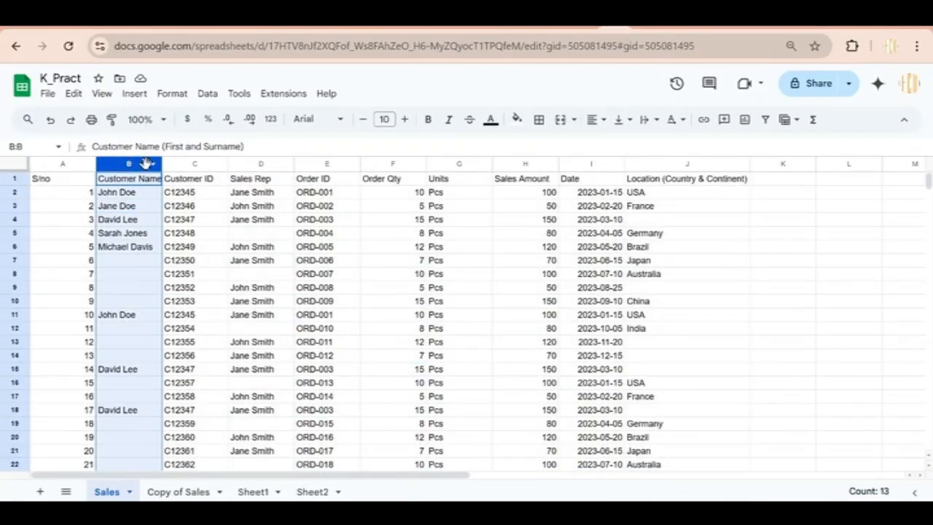
click(210, 96)
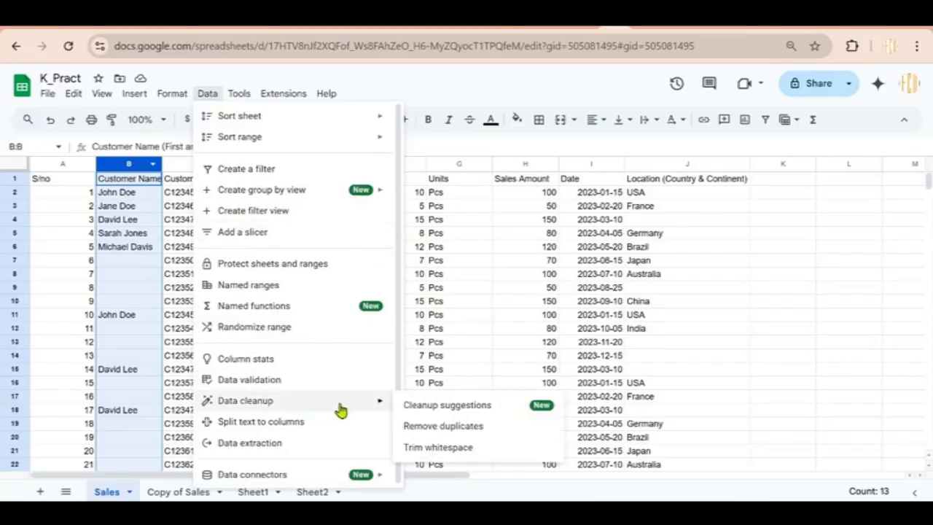
click(456, 429)
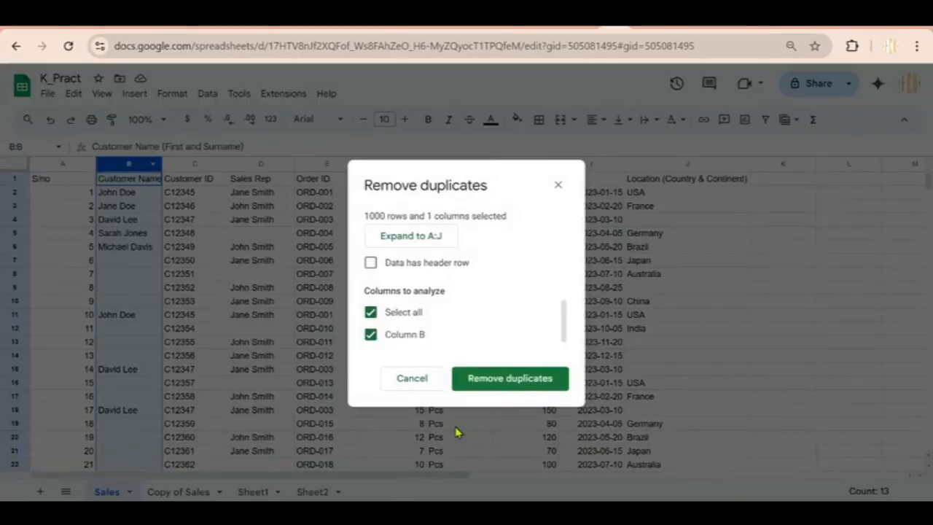
click(482, 388)
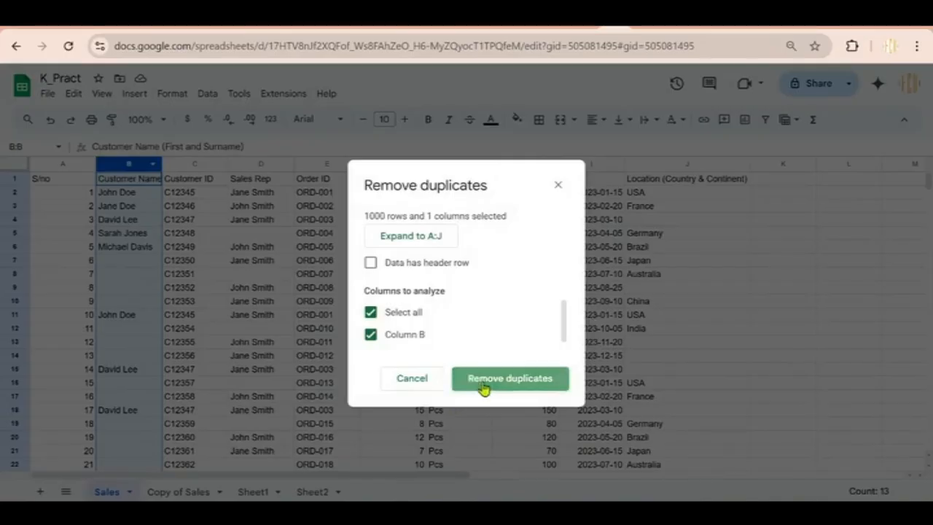
click(617, 332)
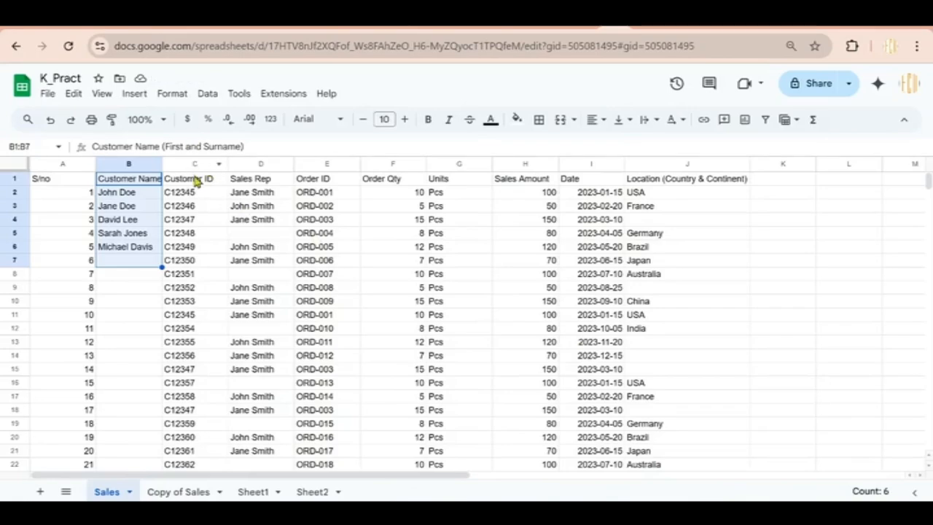
click(196, 184)
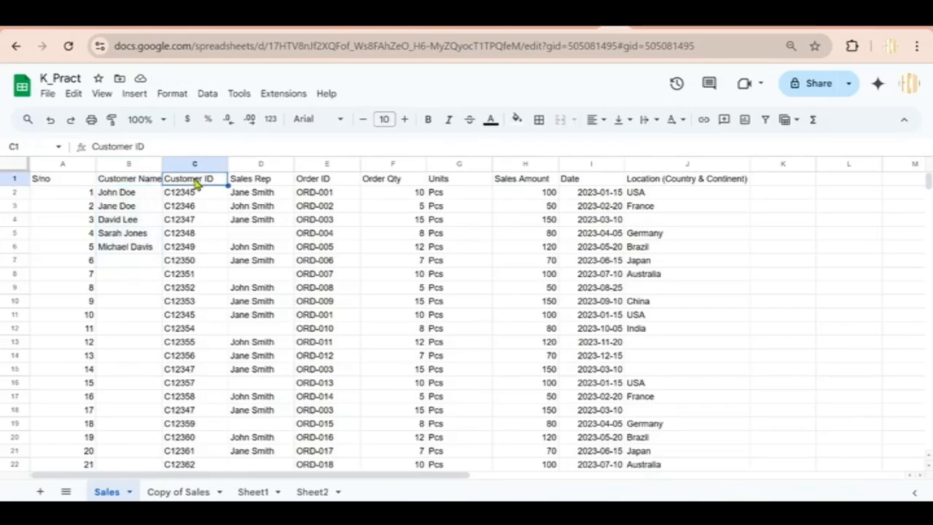
Remove the 7 duplicate Customer IDs from column C, leaving 33 unique rows
click(189, 164)
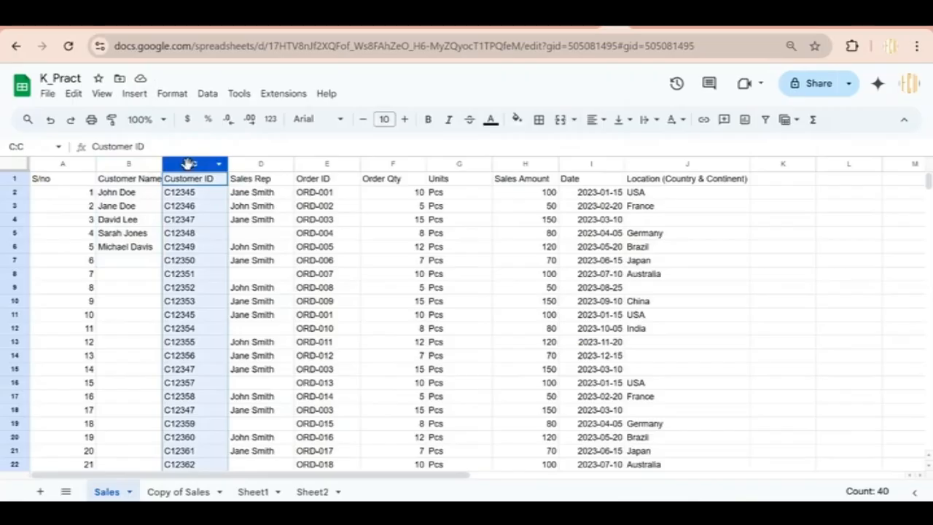
click(207, 95)
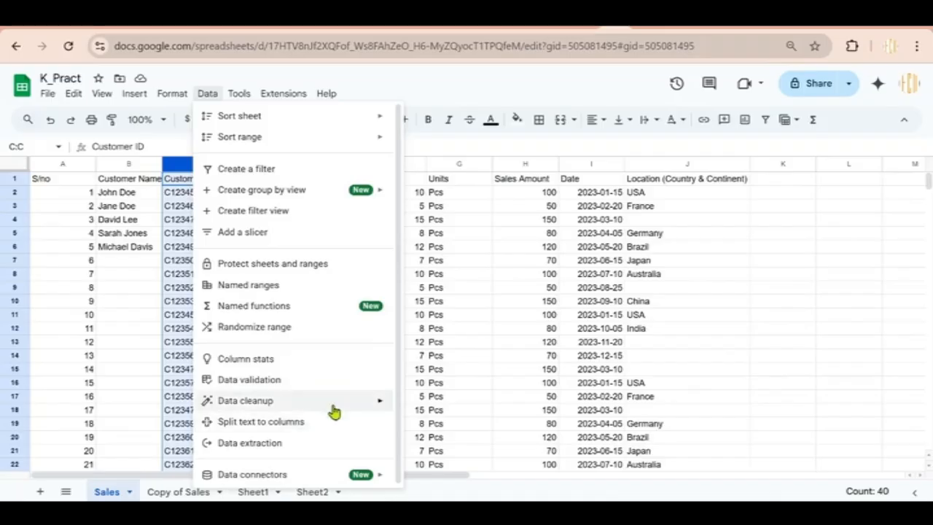
mouse_move(350, 406)
click(475, 429)
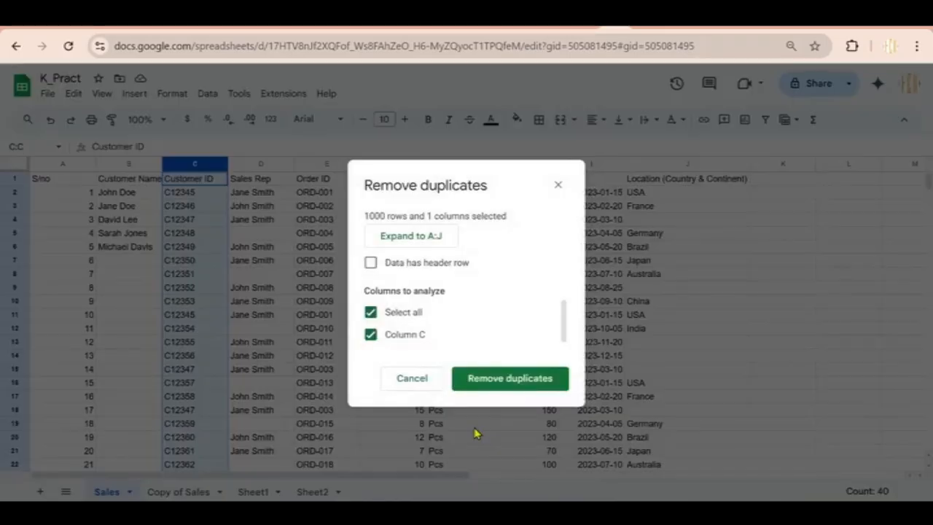
click(484, 386)
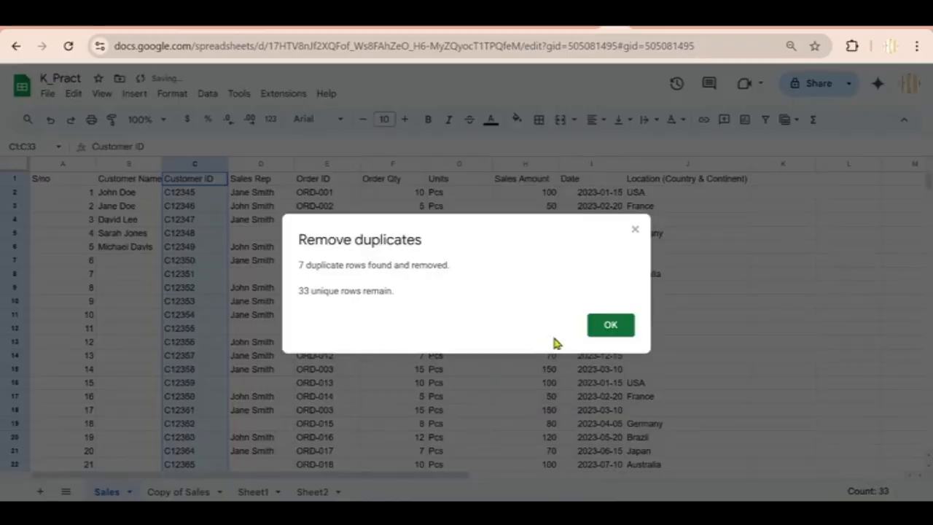
click(608, 330)
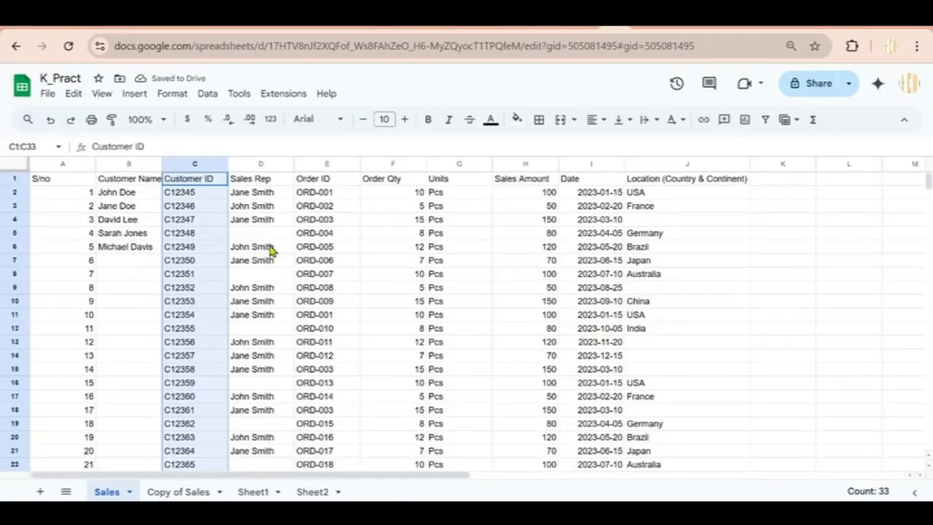
click(281, 220)
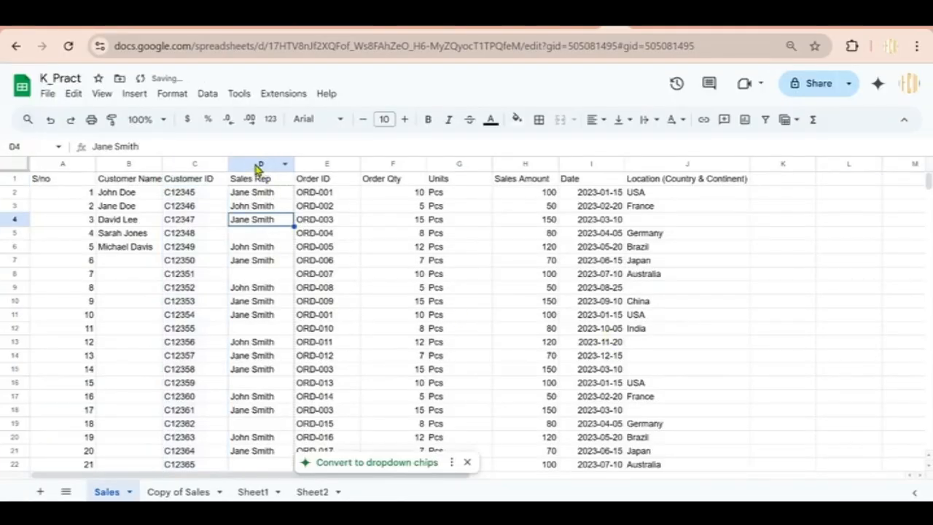
click(259, 165)
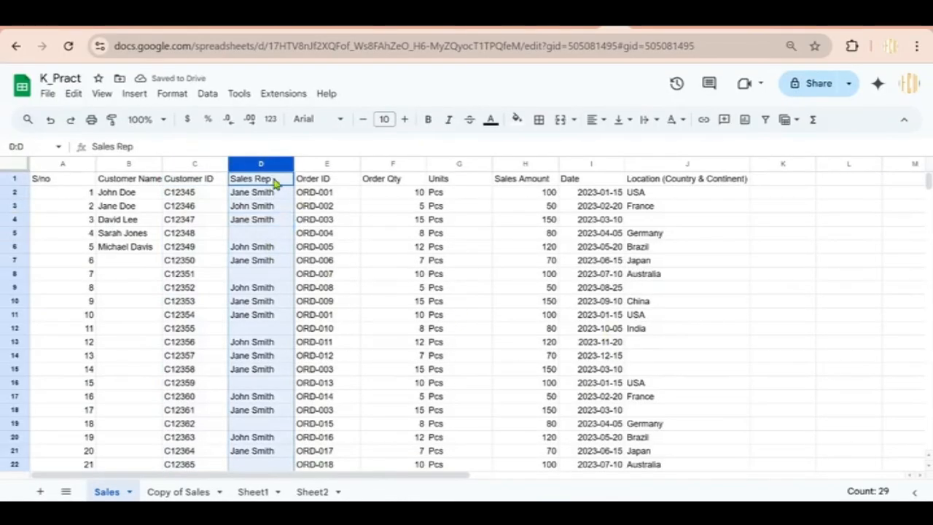
click(364, 225)
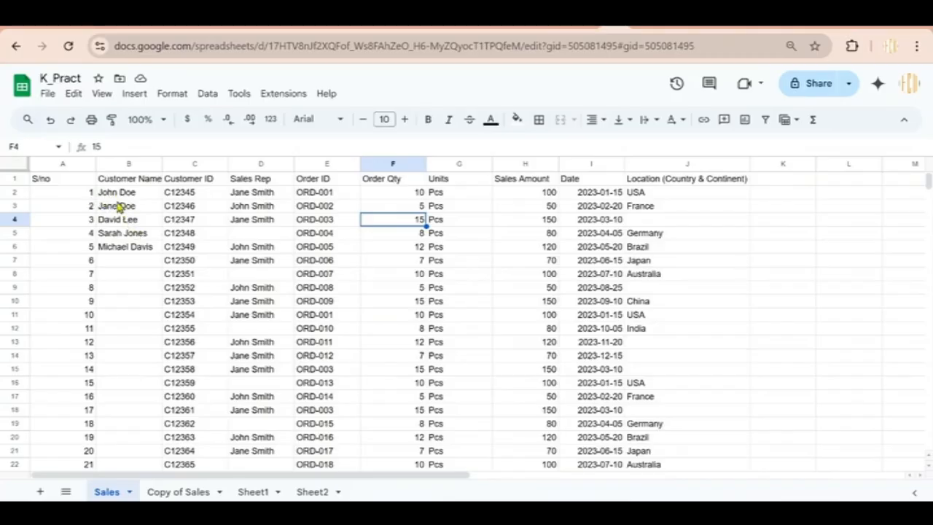
click(122, 163)
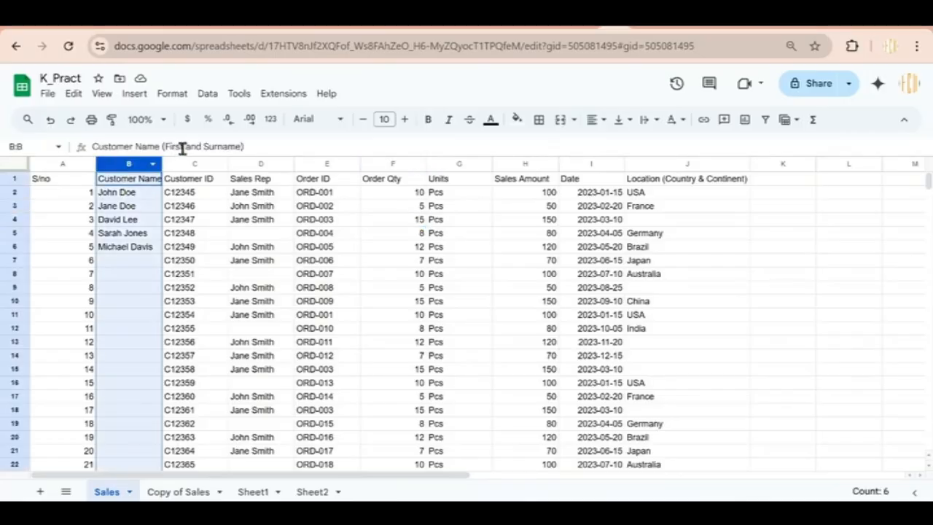
Drag the Customer Name column from B to C, leaving column B empty
drag(132, 163, 195, 163)
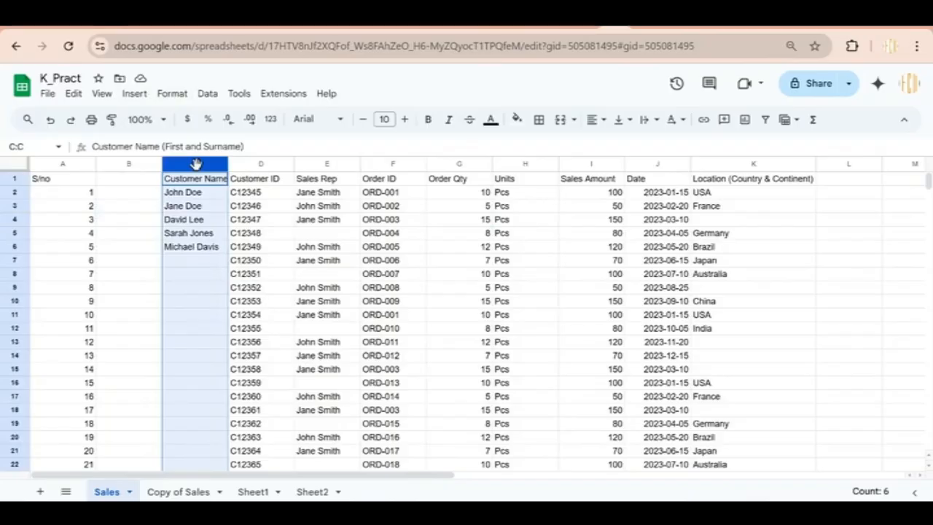
click(208, 94)
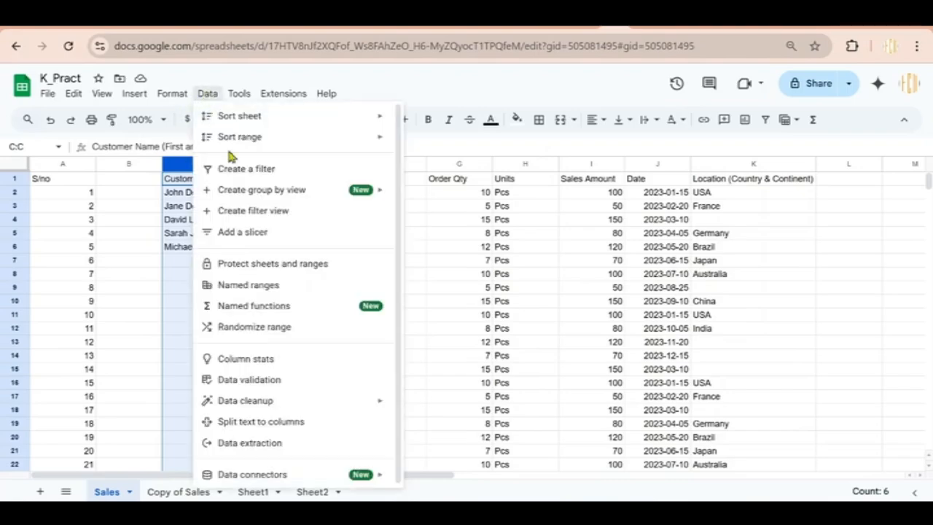
Split customer names on spaces: first names in column C, surnames in column D
click(279, 421)
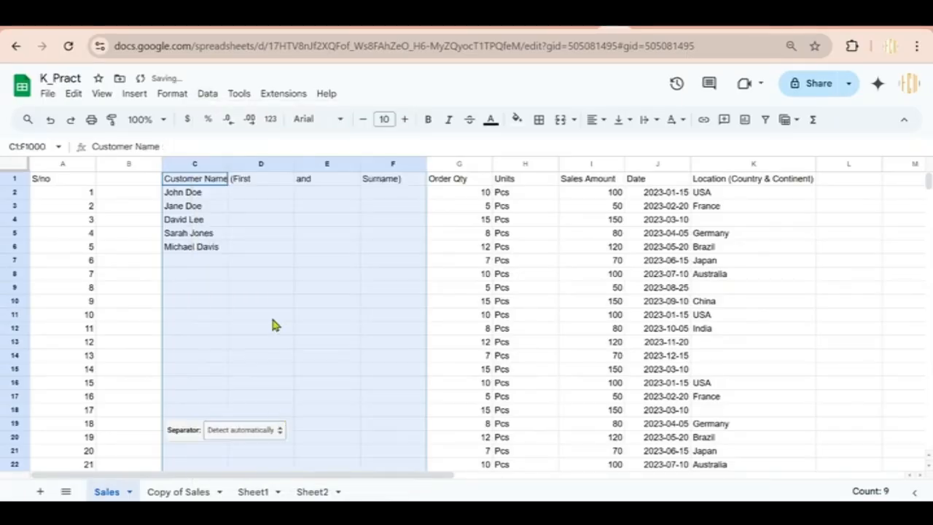
click(252, 435)
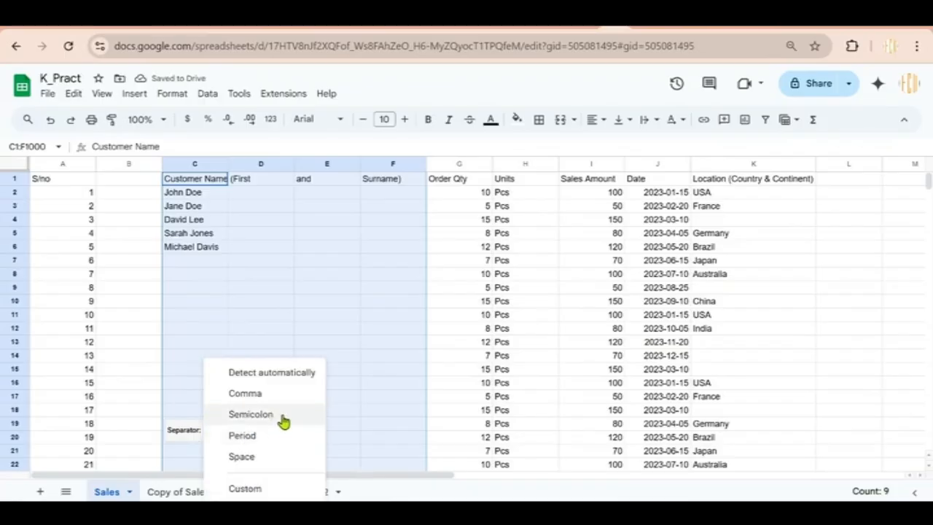
click(245, 459)
click(264, 302)
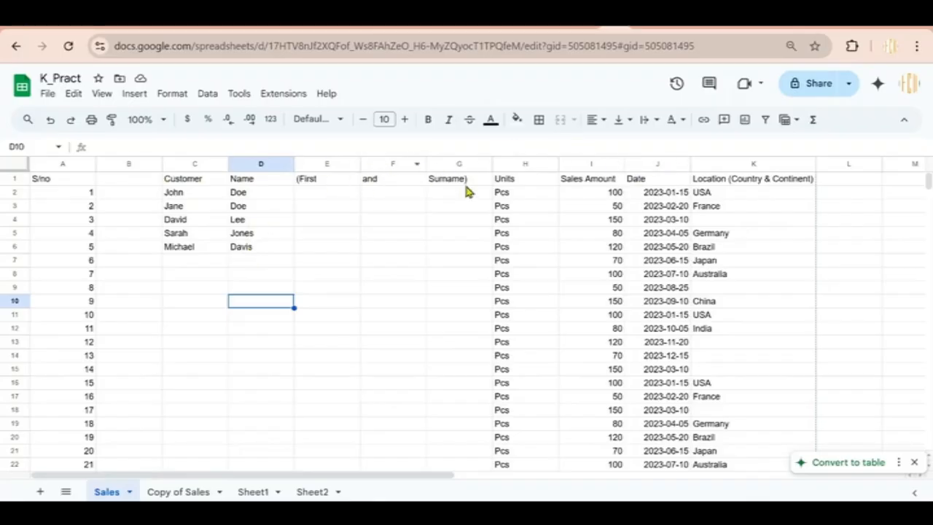
Inspect the spilled header fragments '(First', 'and' and 'Surname)' in columns E–G
click(339, 186)
click(384, 188)
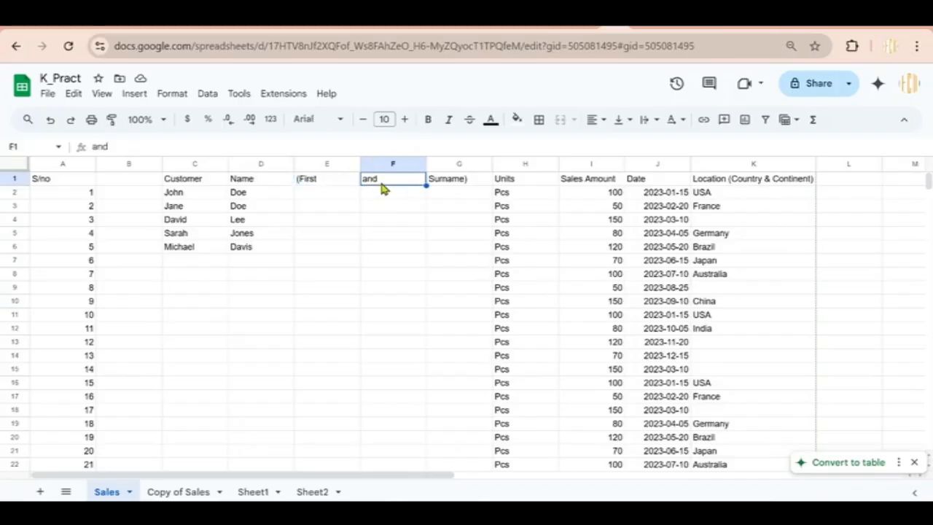
click(465, 187)
click(329, 183)
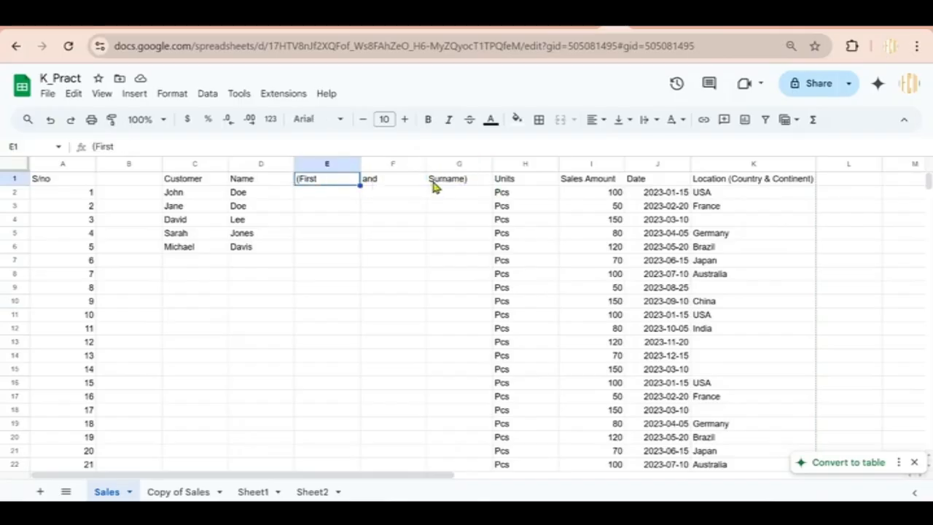
click(463, 186)
click(323, 164)
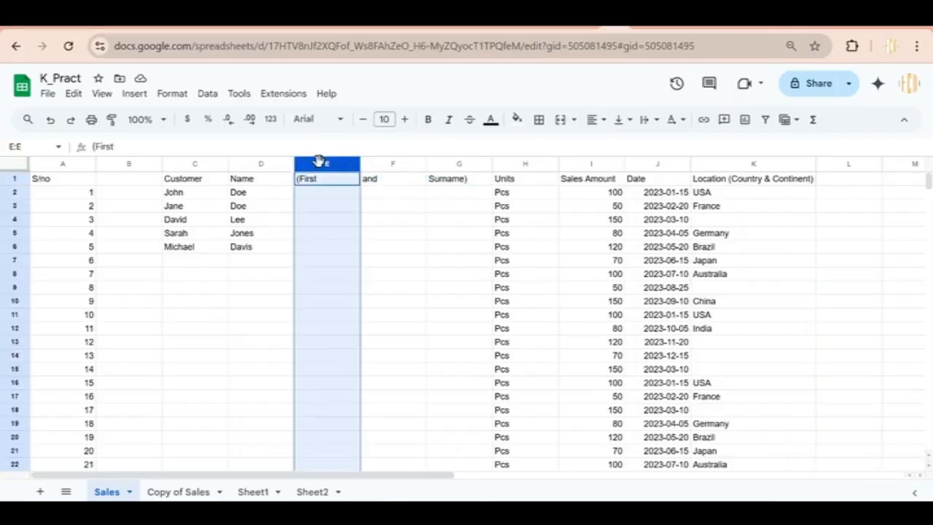
drag(329, 160, 430, 174)
Delete the three header-fragment columns E–G
click(328, 162)
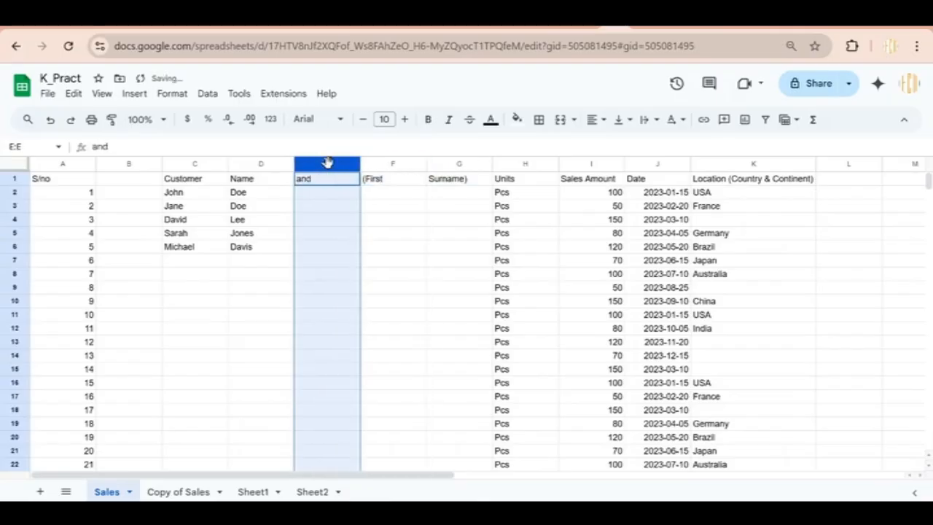
shift+click(380, 162)
click(482, 164)
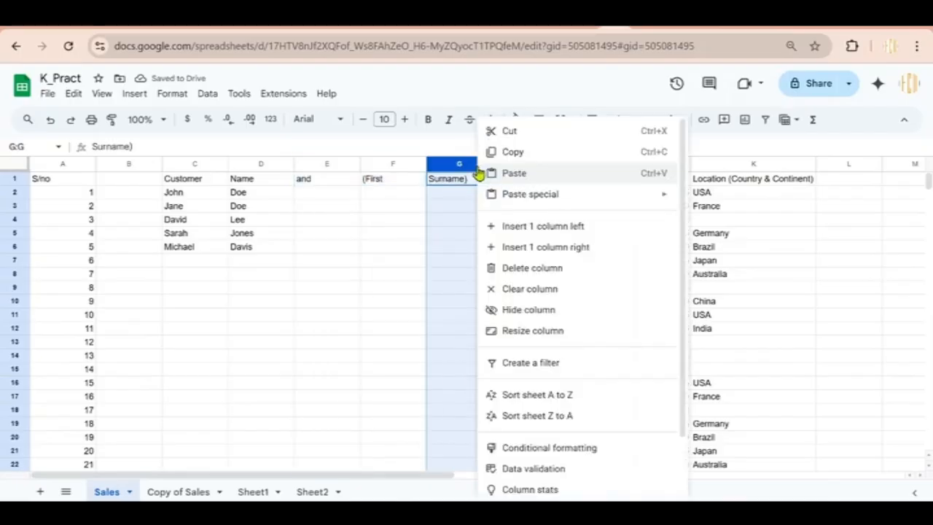
click(324, 164)
ctrl+click(367, 163)
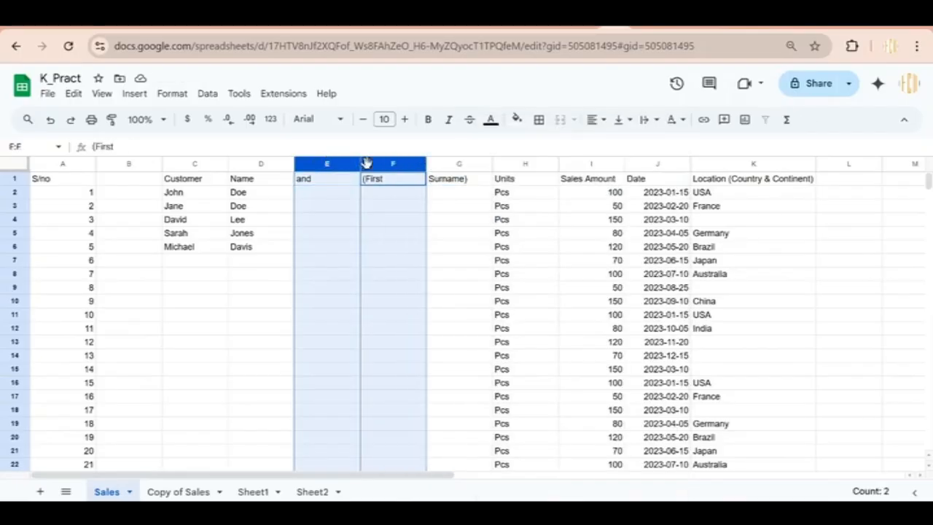
ctrl+click(441, 166)
right_click(364, 167)
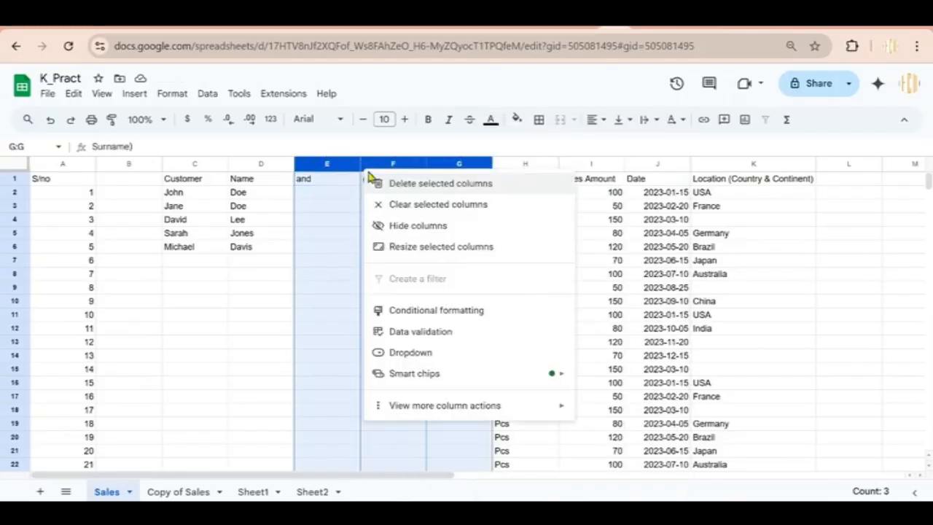
click(414, 186)
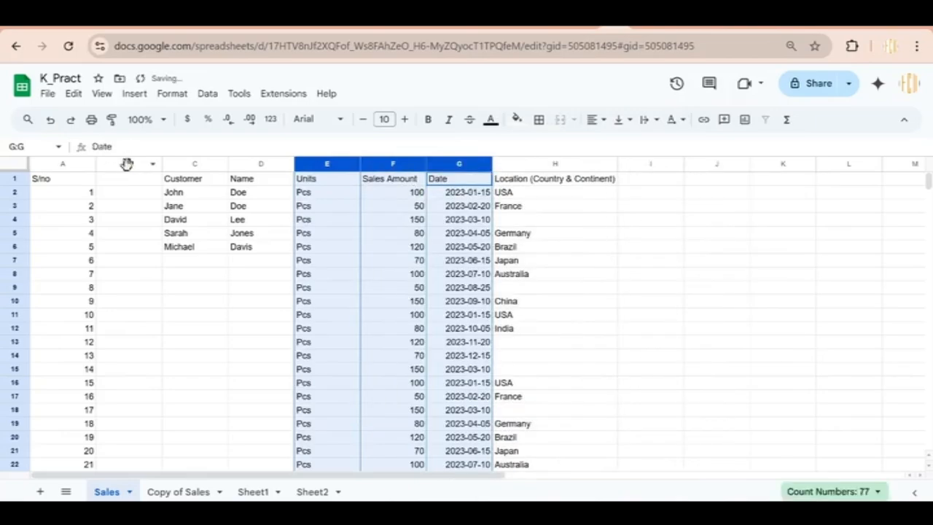
Delete the empty column B so Customer and Name follow S/no
click(124, 164)
right_click(127, 166)
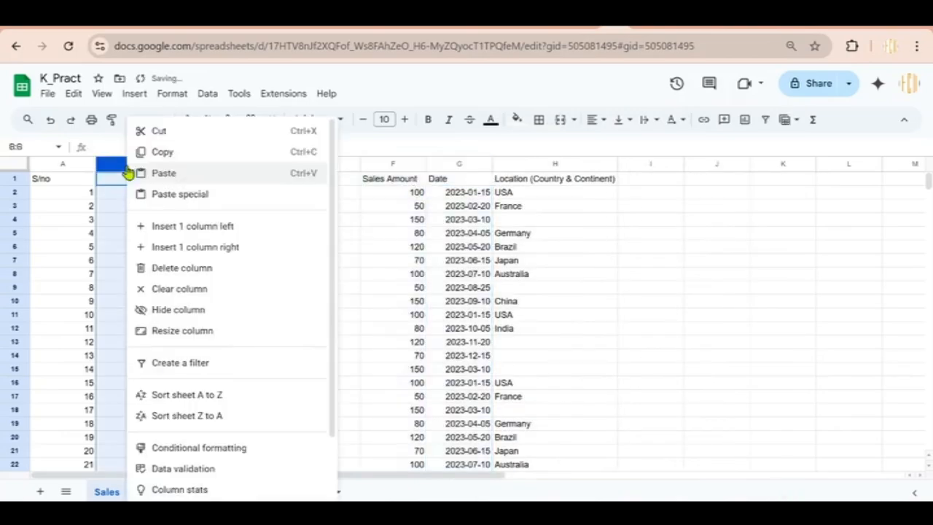
click(175, 268)
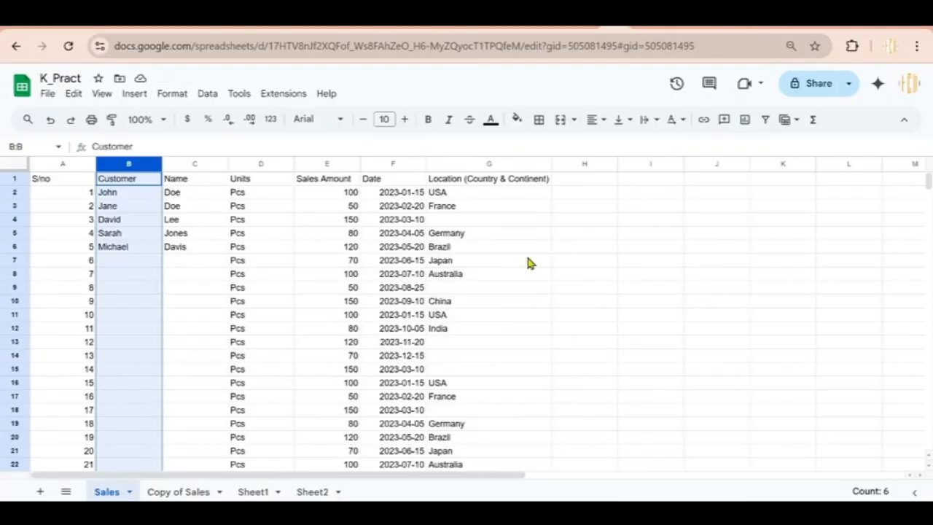
double_click(426, 164)
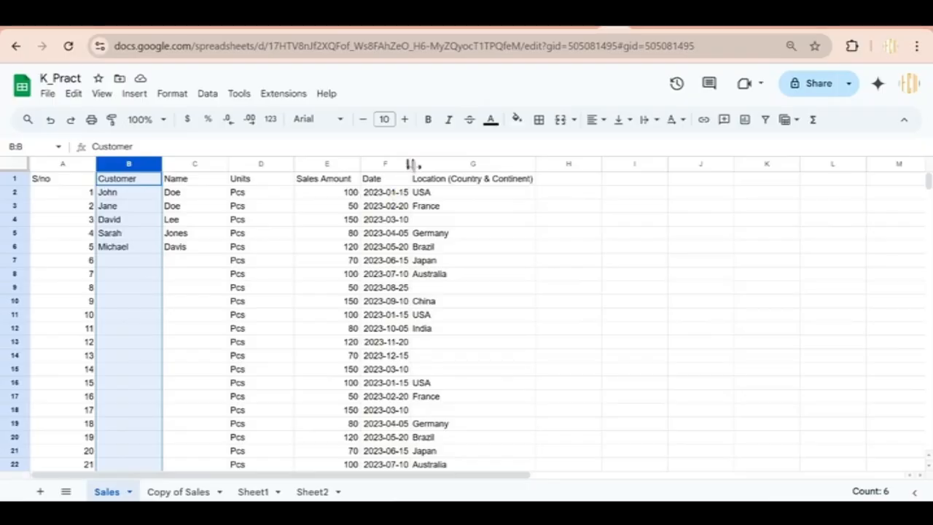
drag(411, 164, 428, 165)
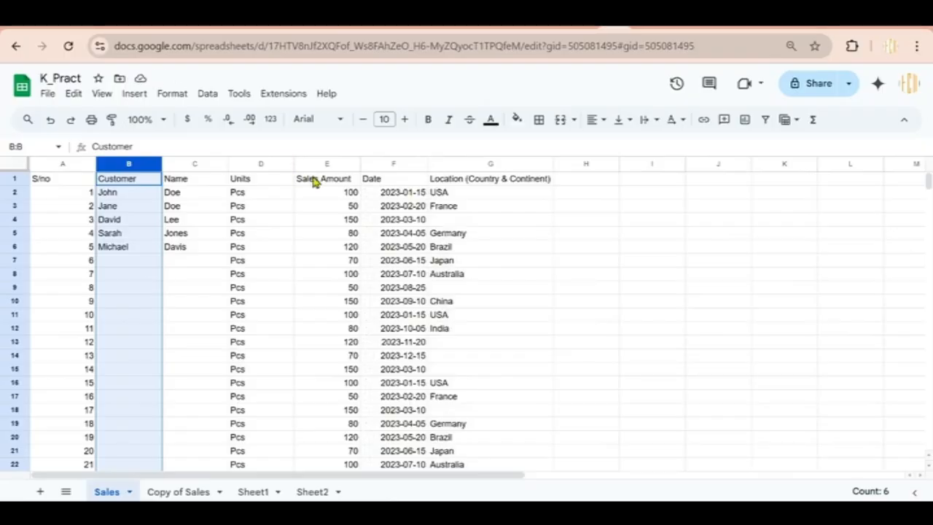
Apply 18 pt font to the Name column, then undo it back to 10 pt
click(195, 222)
click(182, 161)
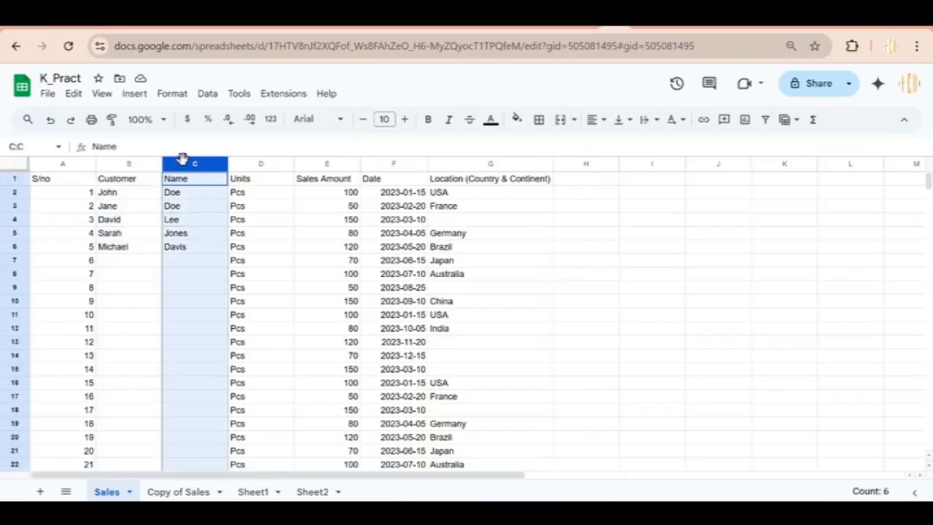
click(179, 97)
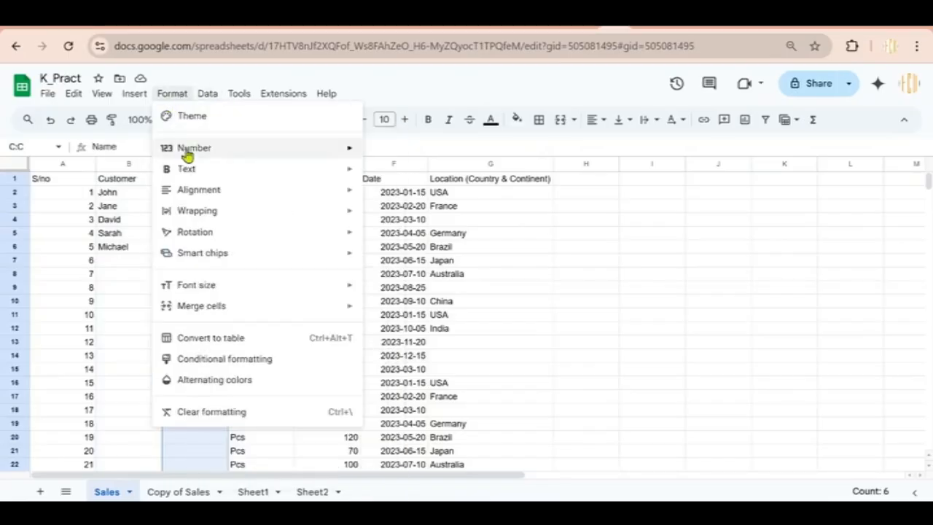
mouse_move(194, 149)
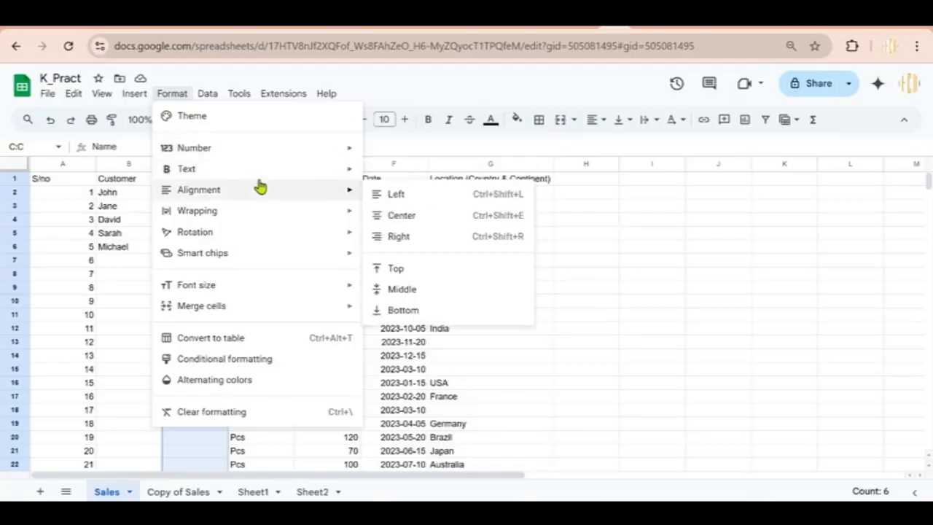
mouse_move(301, 290)
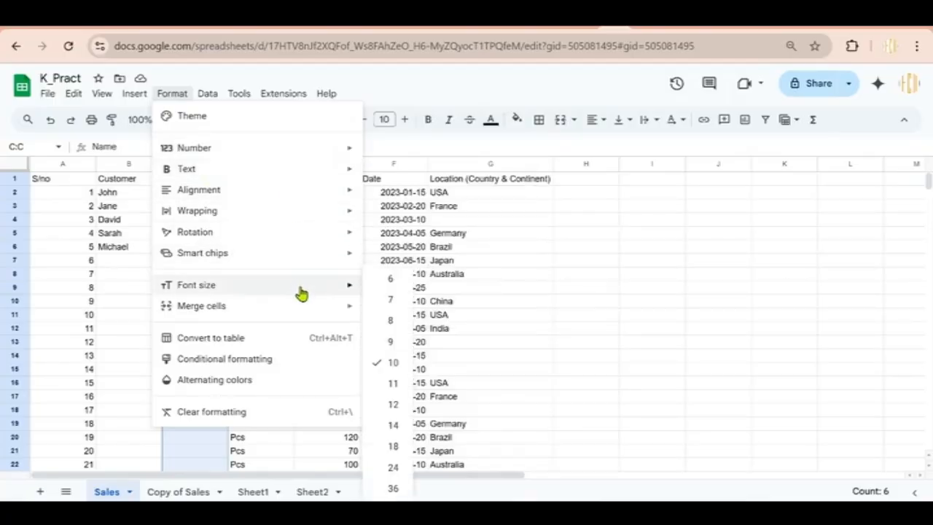
click(396, 448)
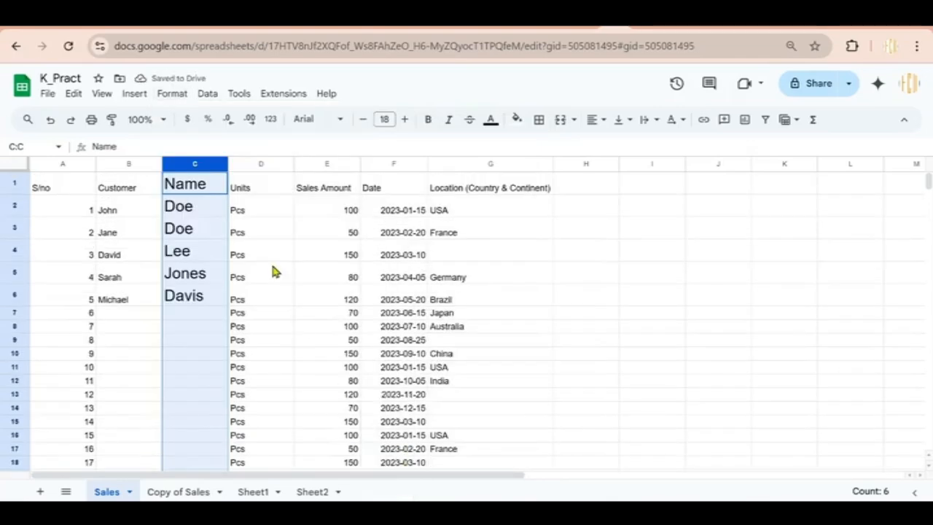
key(ctrl+z)
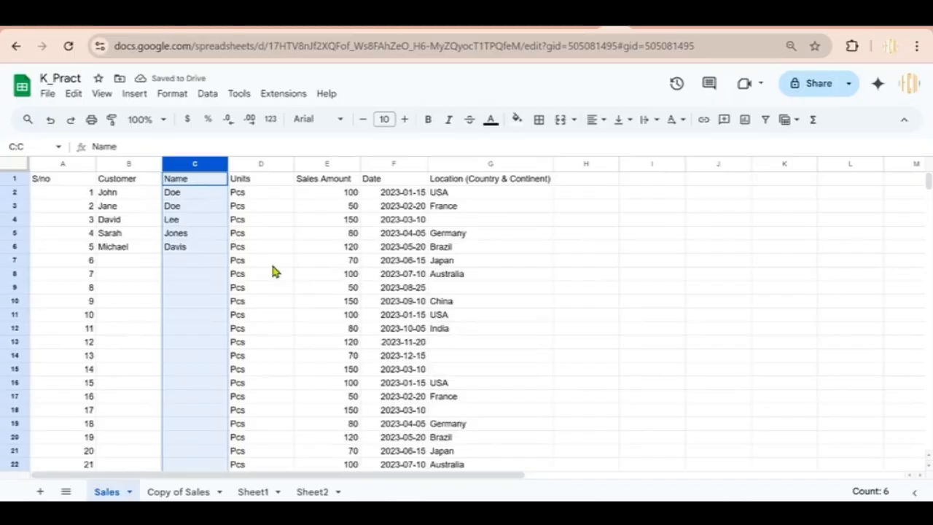
click(594, 122)
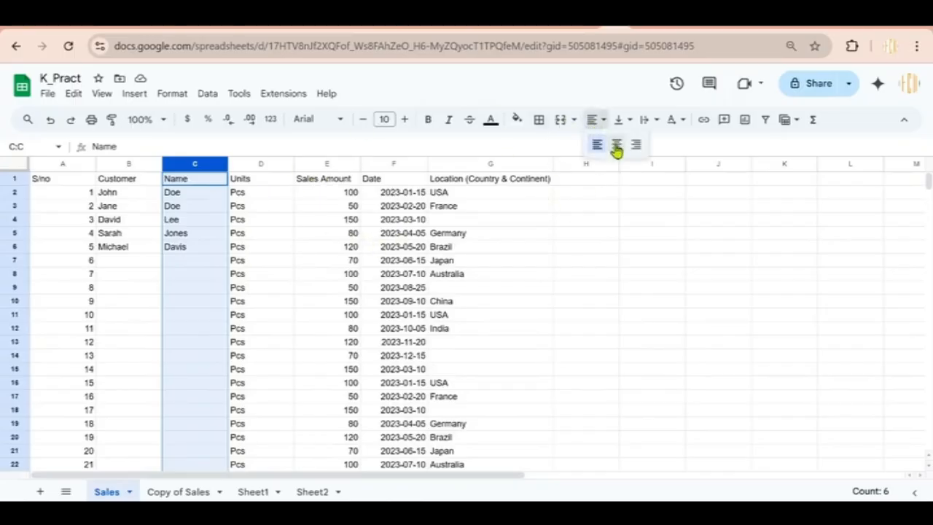
click(617, 146)
click(602, 124)
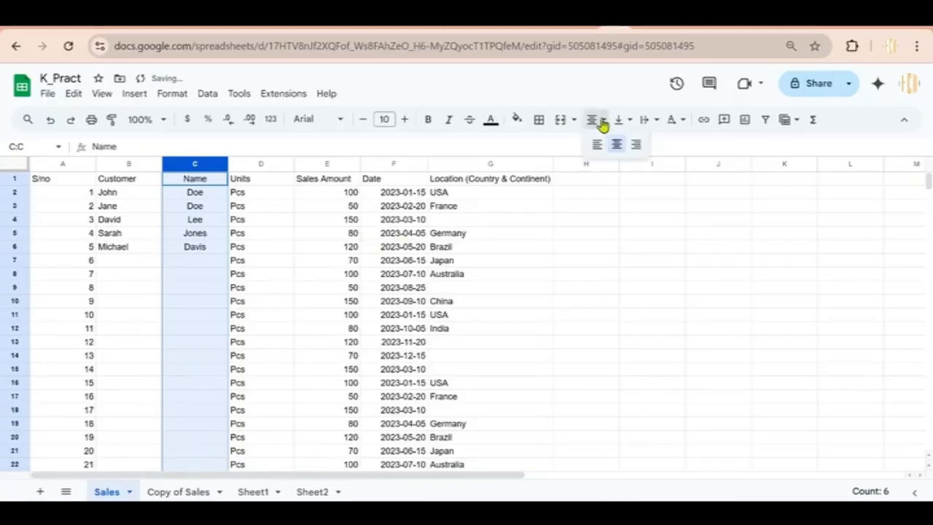
click(636, 144)
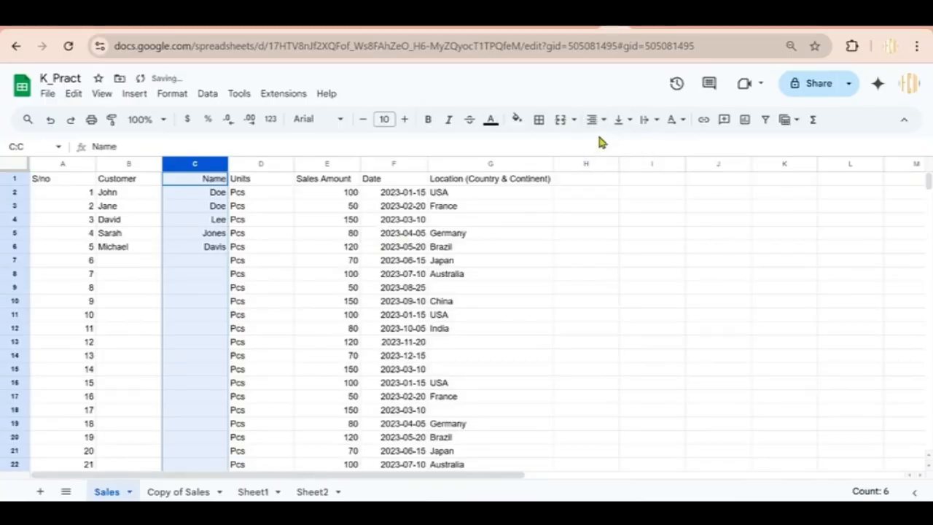
click(592, 119)
click(596, 146)
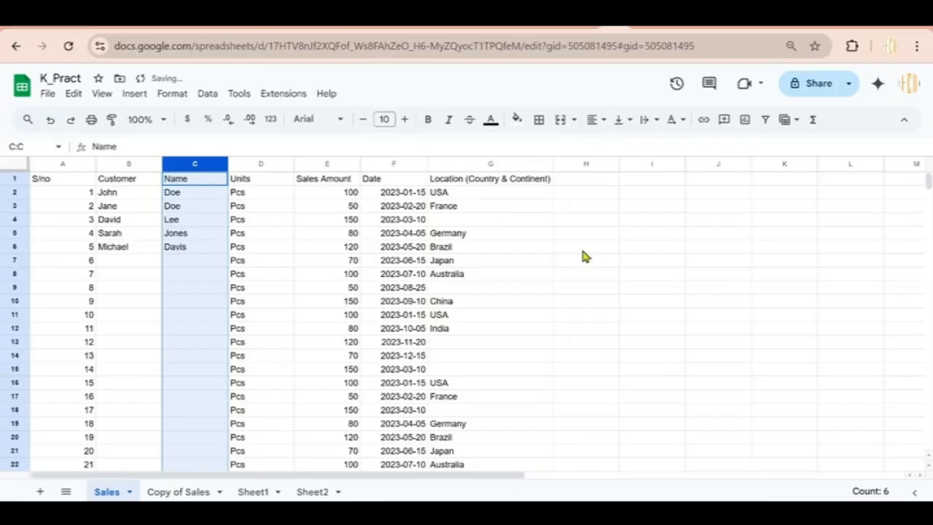
click(559, 249)
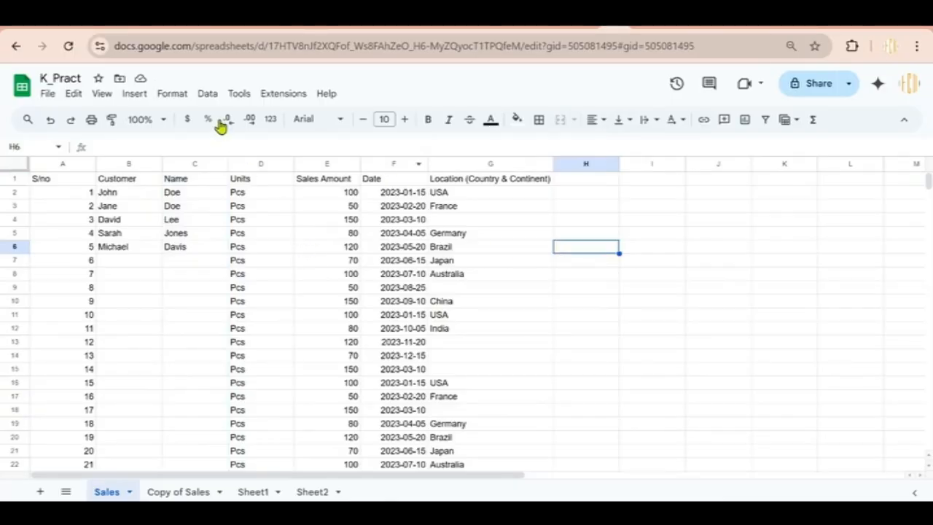
Open conditional formatting with a draft rule for H6 using the Is not empty condition
click(173, 94)
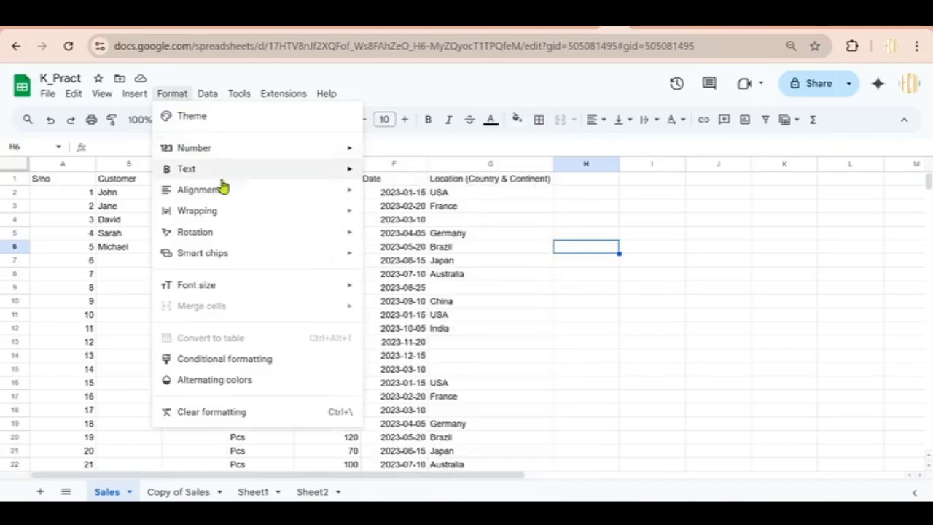
click(224, 361)
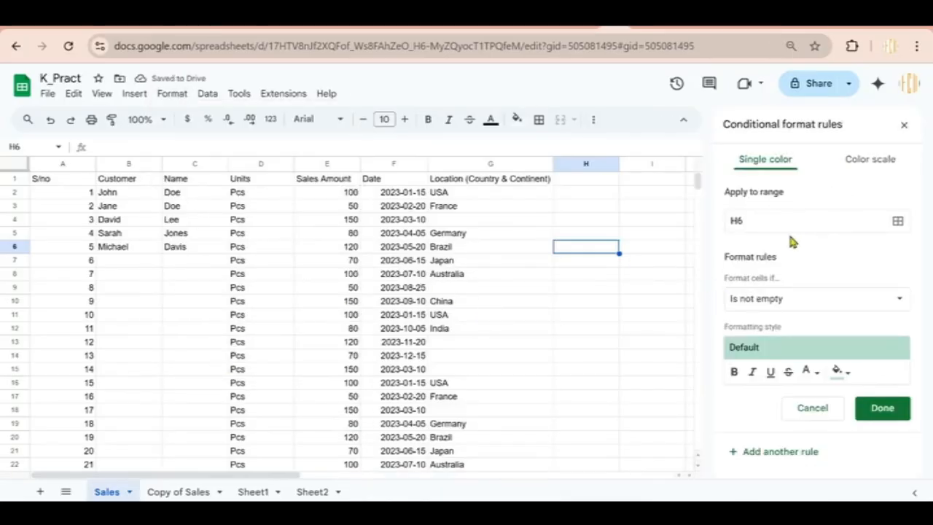
click(787, 298)
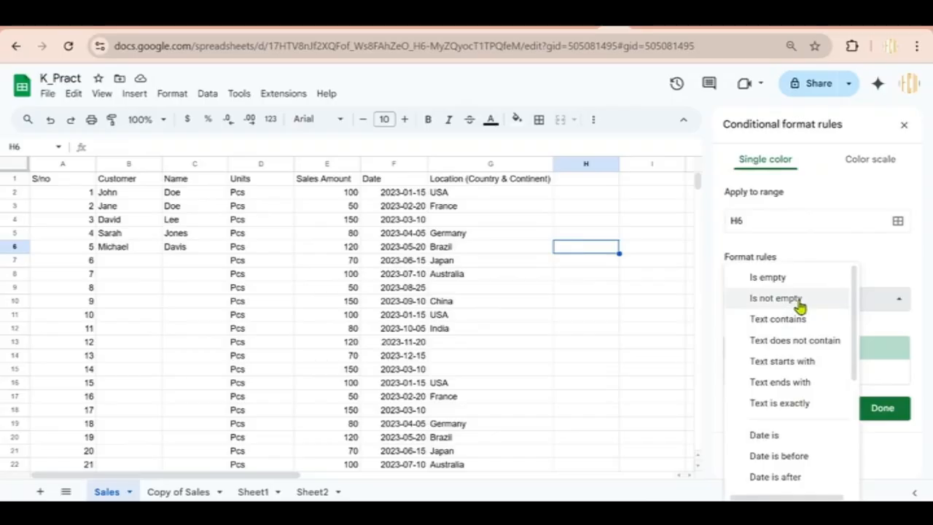
click(481, 261)
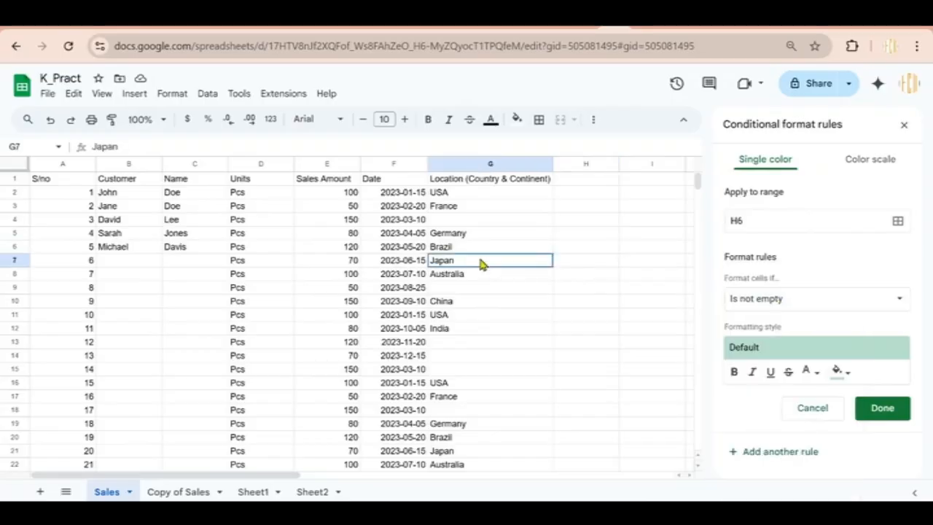
Set a Greater than rule with dark green fill on the Sales Amount column
click(327, 162)
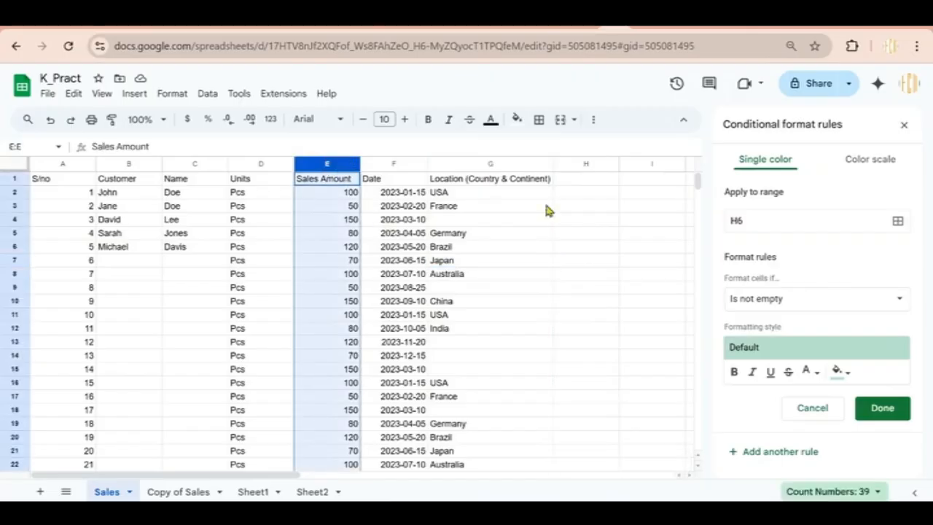
click(824, 303)
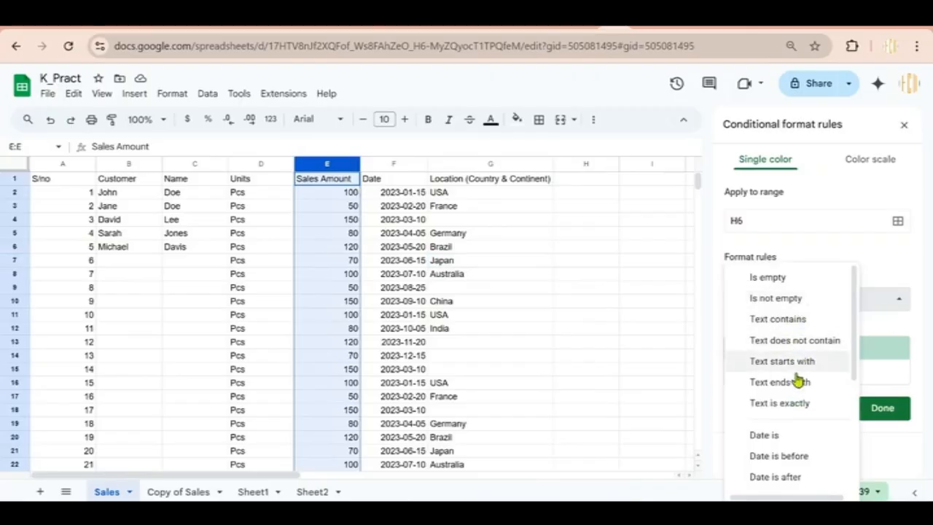
drag(857, 341, 856, 450)
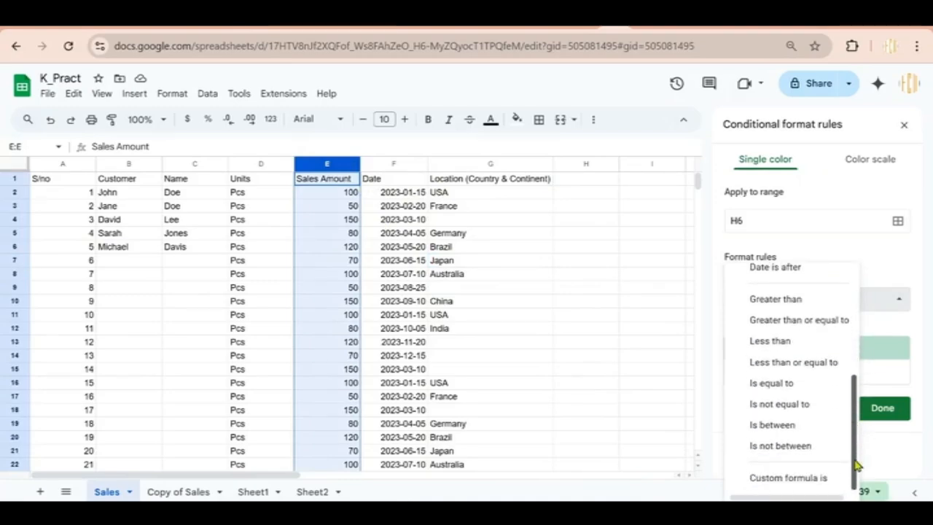
click(784, 344)
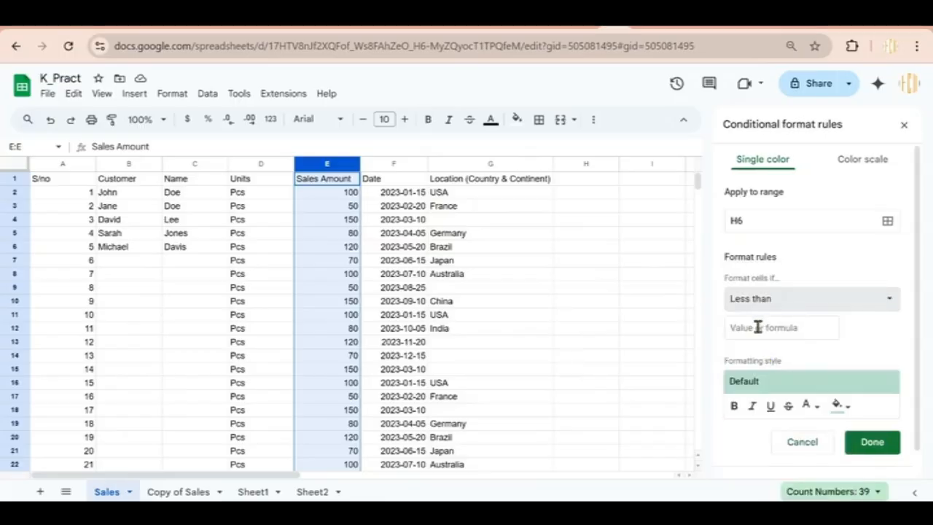
click(758, 327)
text(100)
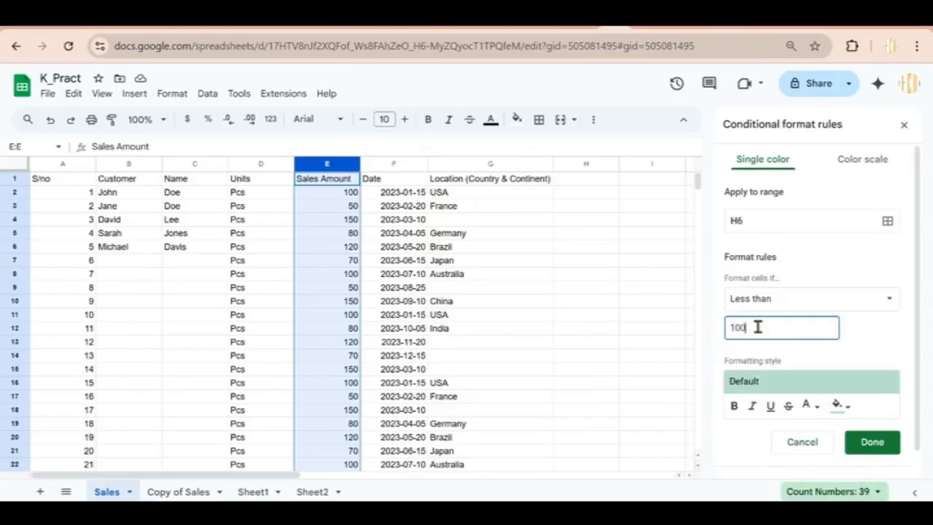
click(784, 300)
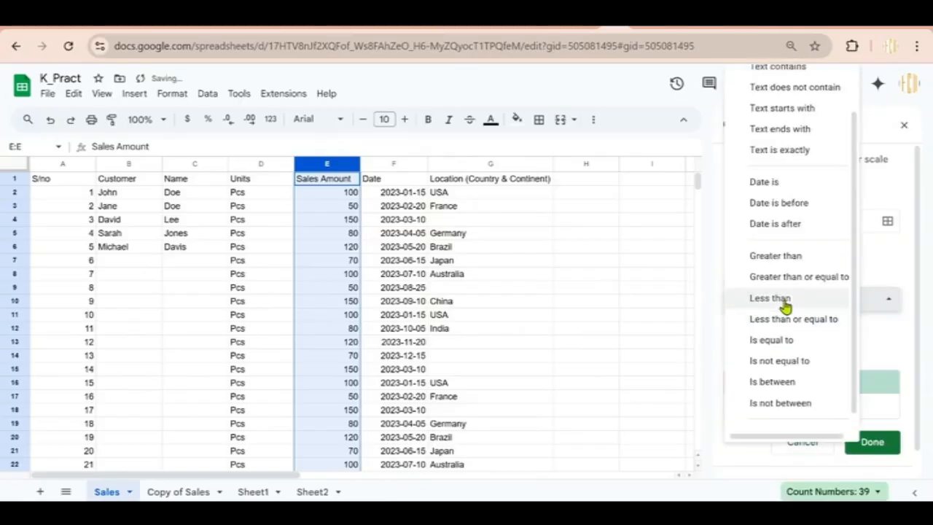
click(777, 257)
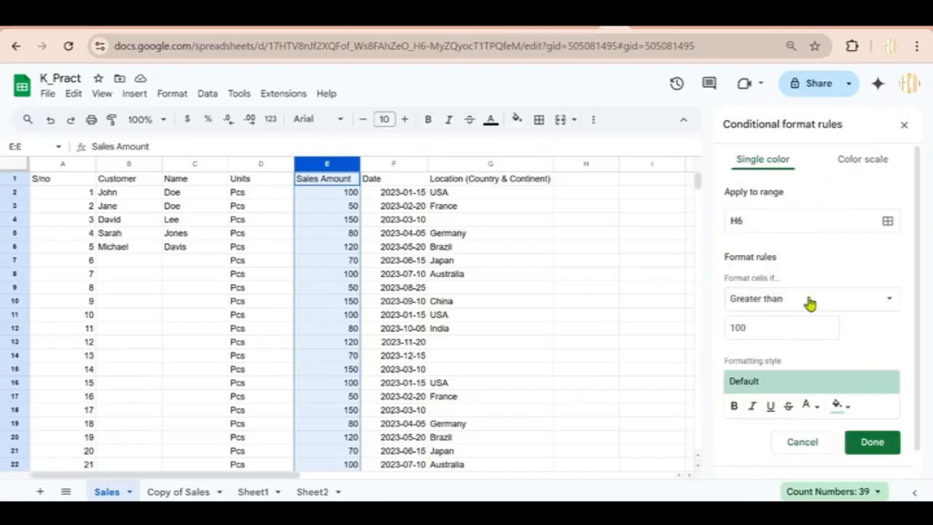
scroll(917, 357, down, 2)
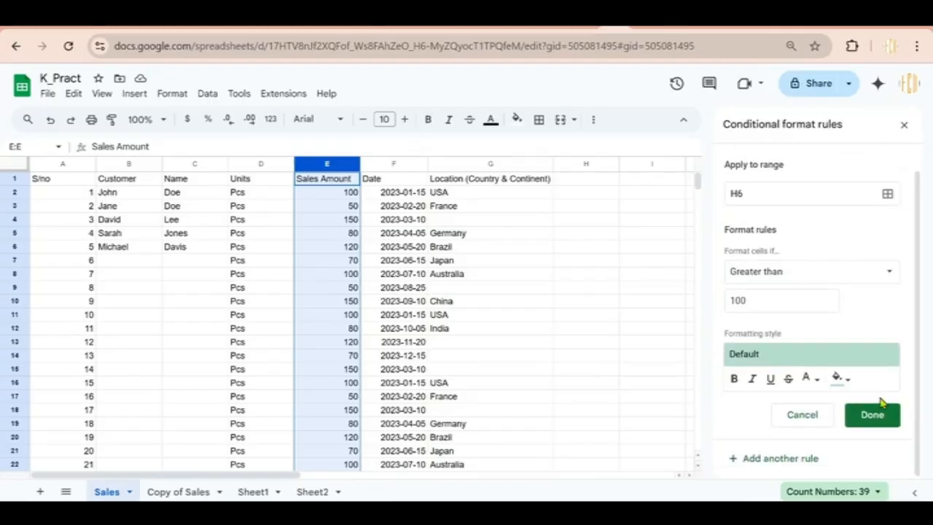
click(838, 378)
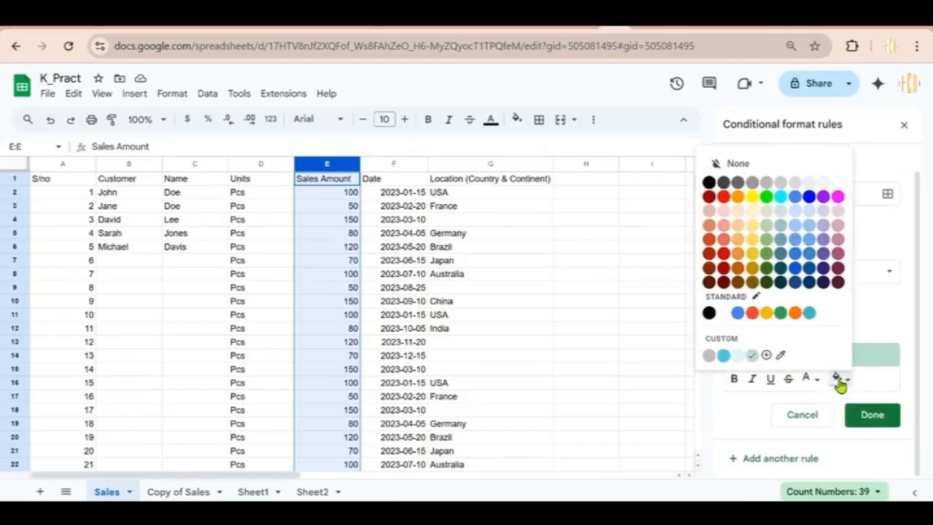
click(766, 268)
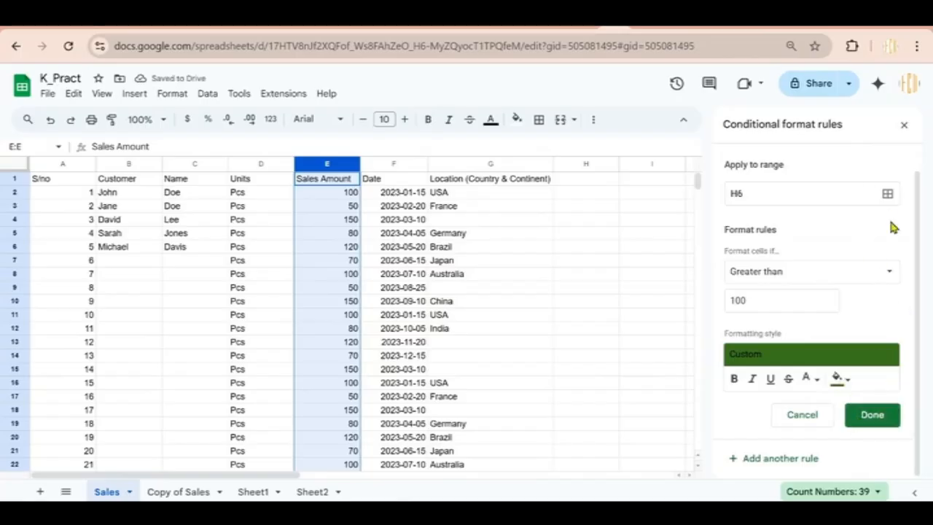
scroll(887, 175, up, 1)
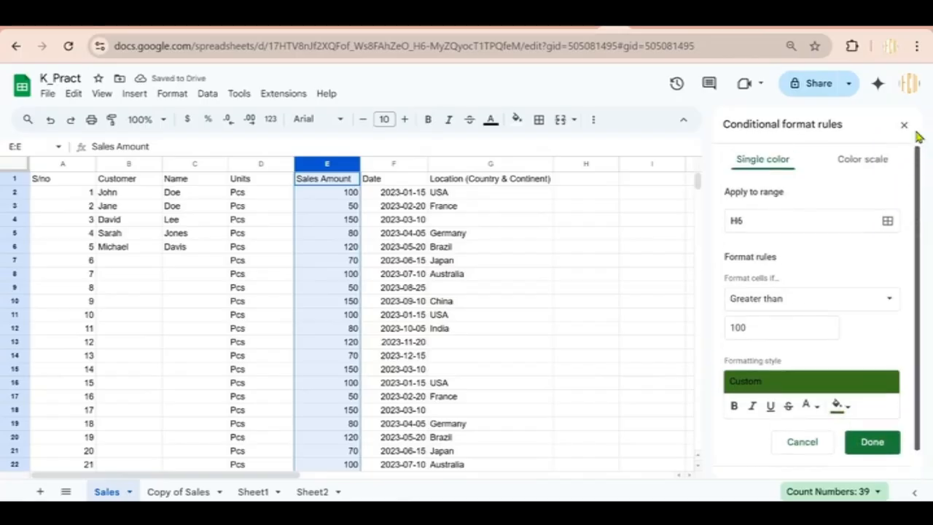
Switch the rule to a colour scale preset and save it
click(863, 160)
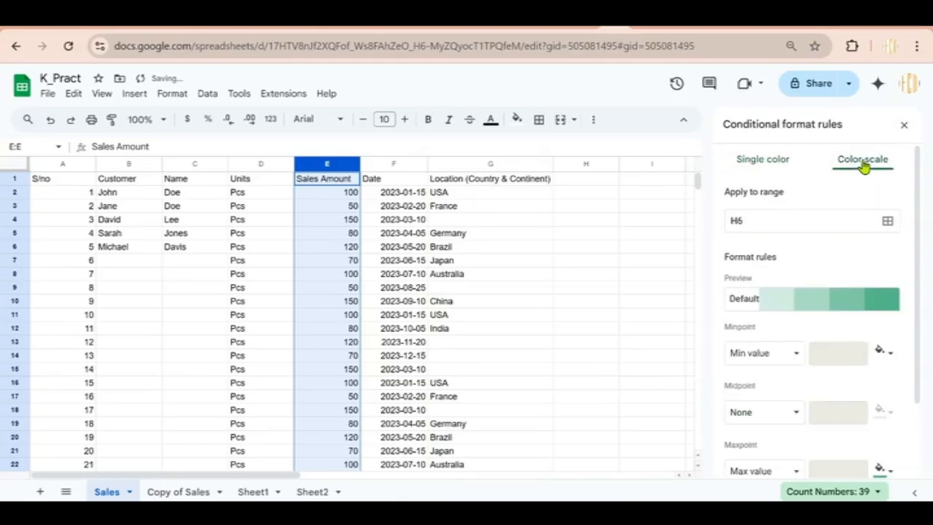
click(849, 308)
drag(917, 266, 916, 396)
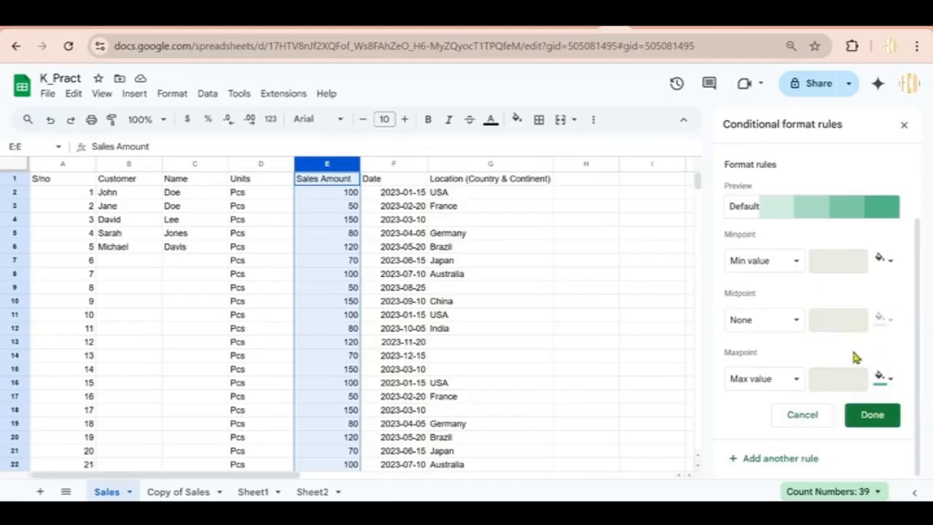
click(869, 429)
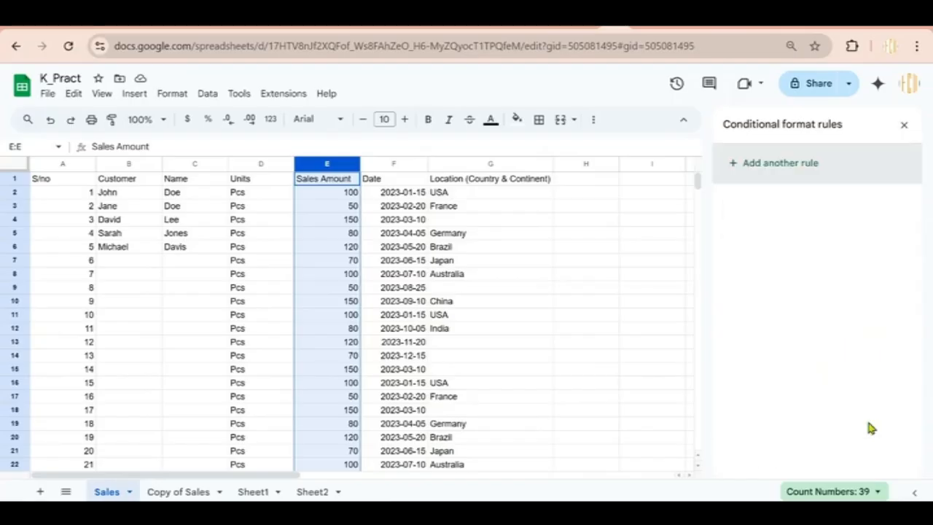
drag(530, 215, 423, 209)
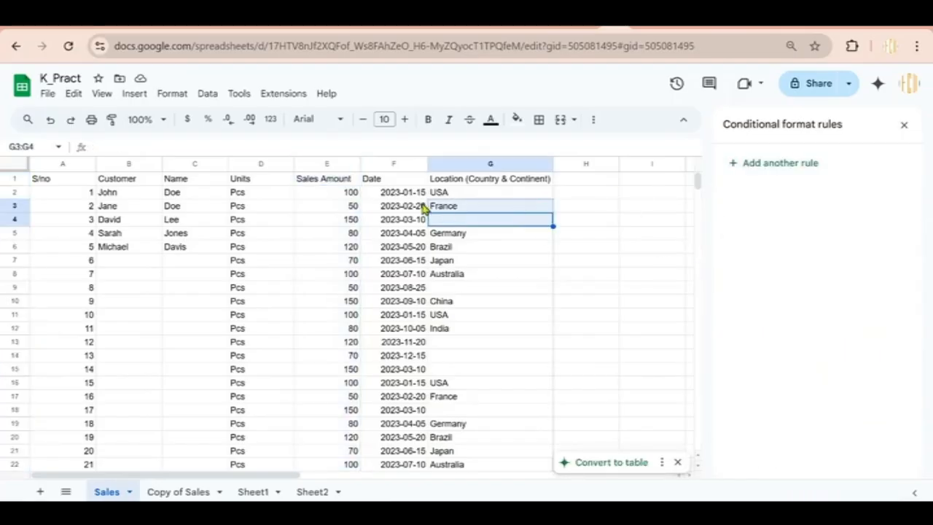
Change Units cells D8 and D15 from Pcs to lowercase pcs
click(327, 163)
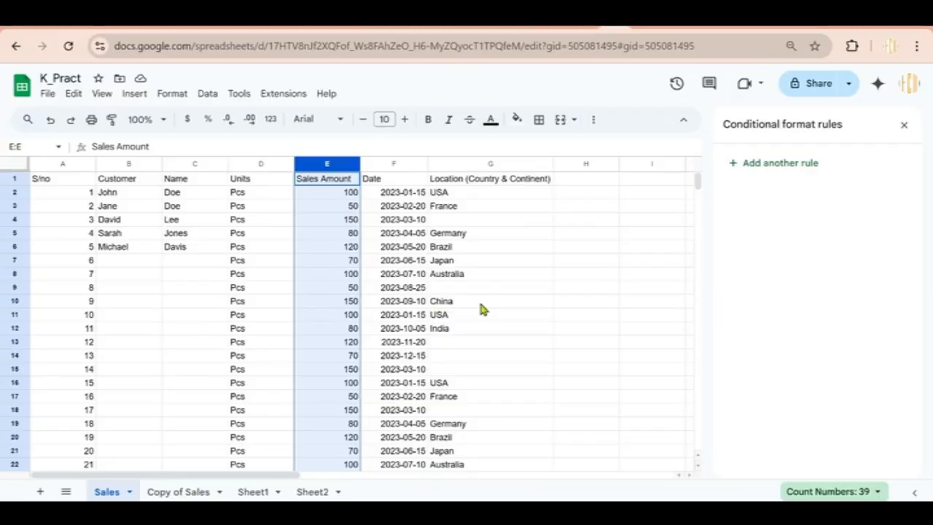
click(385, 275)
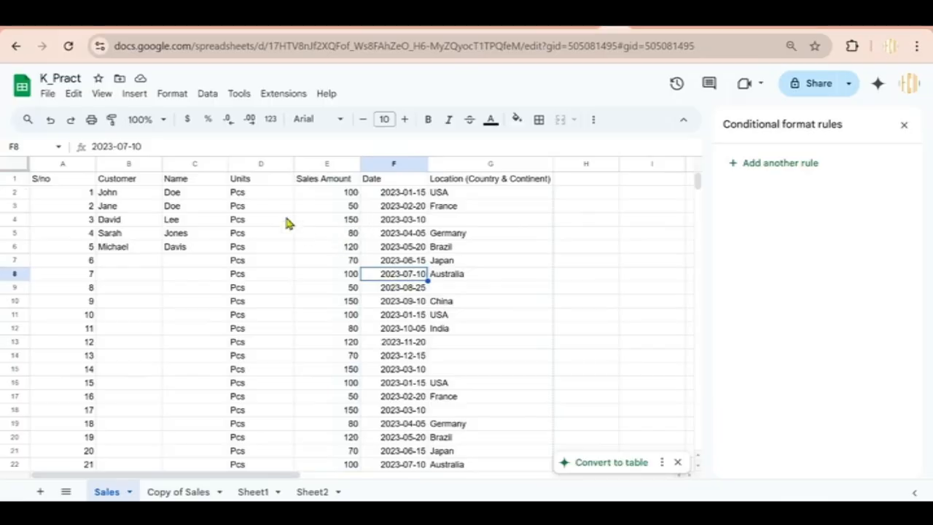
click(246, 207)
click(239, 275)
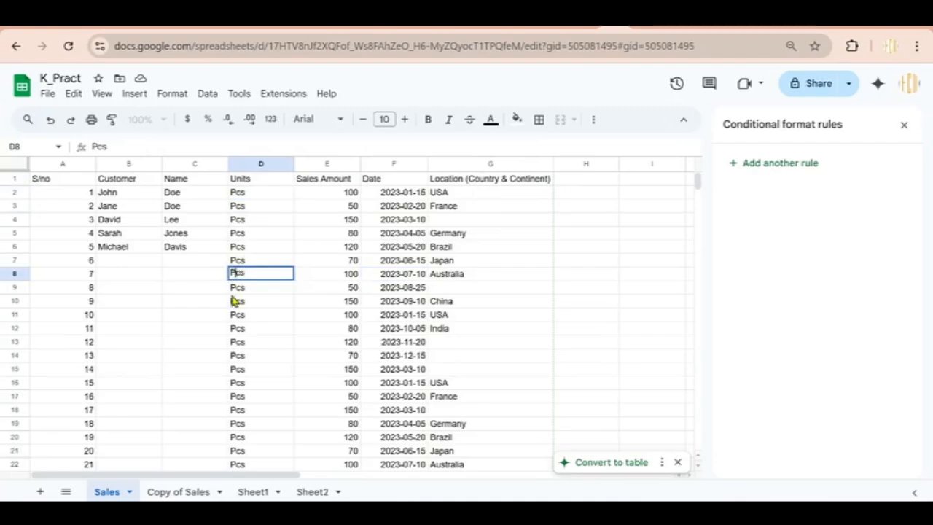
text(pcs)
click(236, 371)
text(pcs)
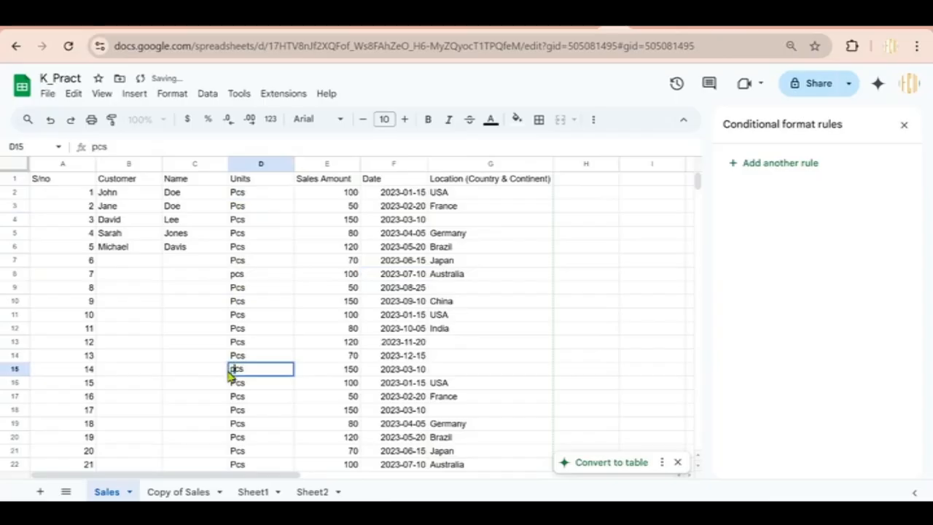
click(287, 314)
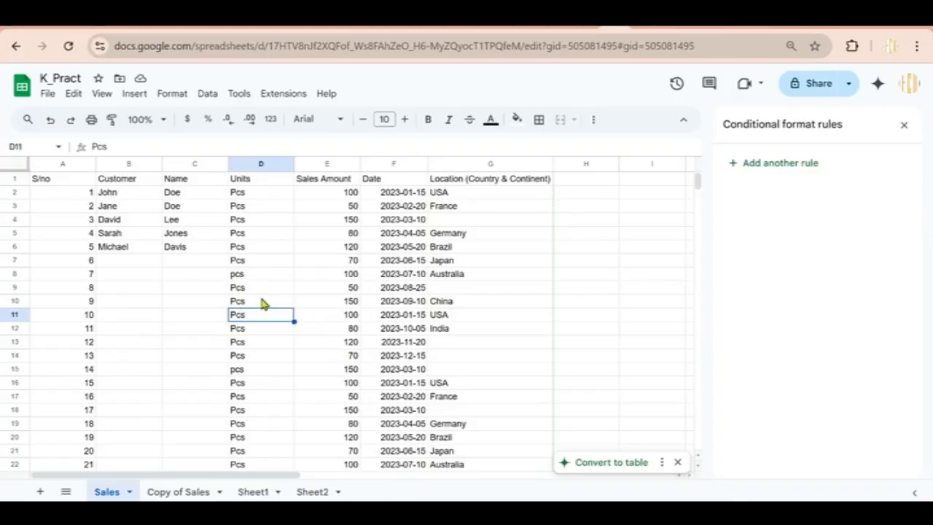
click(15, 164)
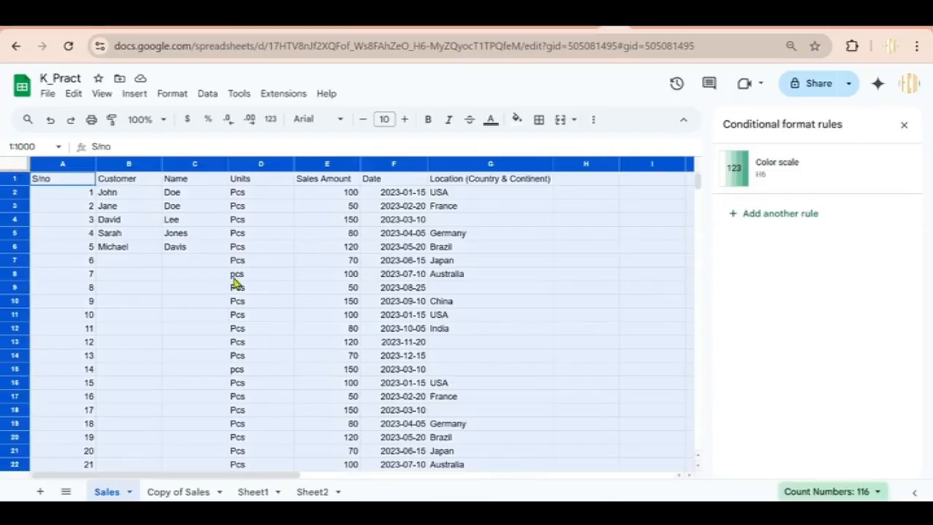
Replace every lowercase p in the sheet with uppercase P so the Units cells read Pcs
key(ctrl+h)
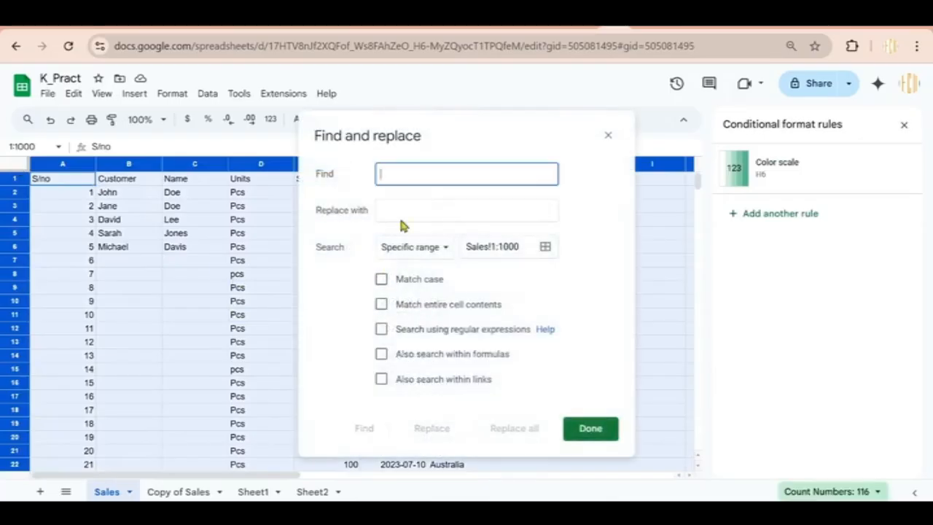
text(P)
click(401, 209)
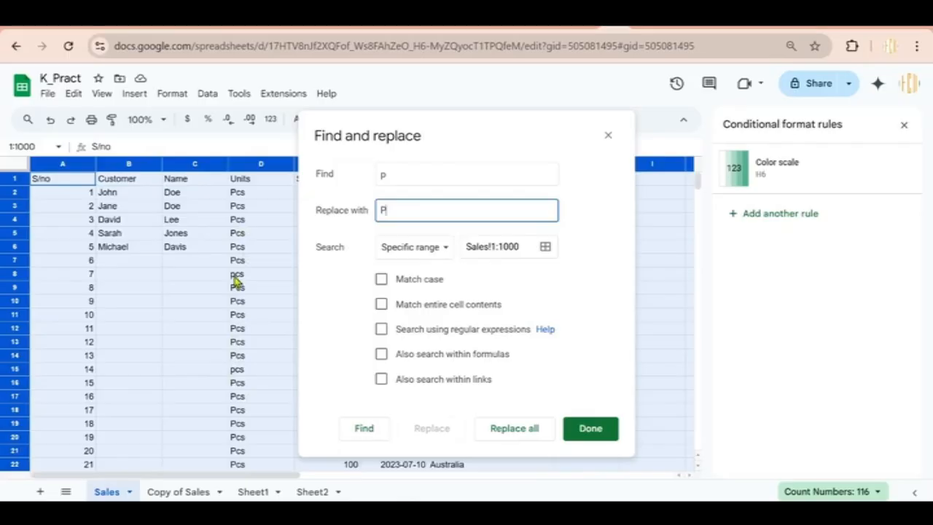
click(513, 433)
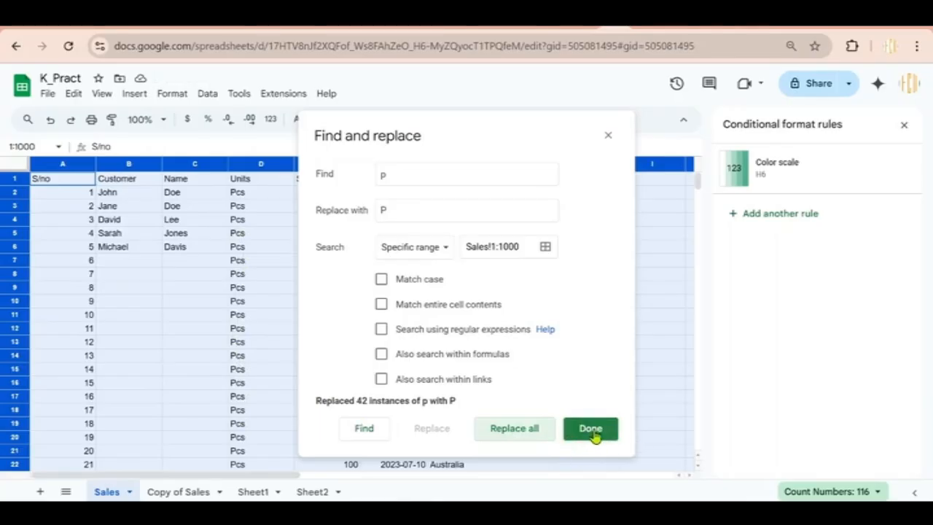
click(592, 434)
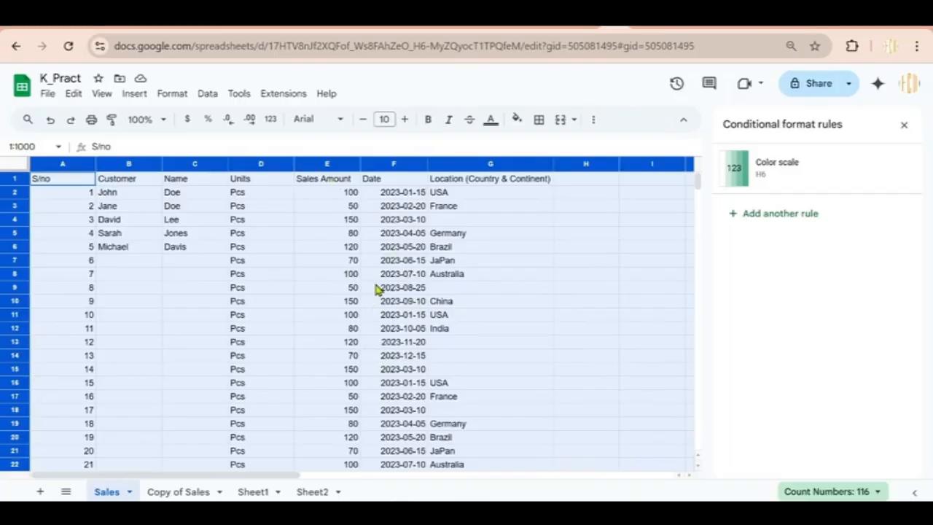
Add a header-row filter, try hiding blank Customers, then undo so every row shows
click(207, 94)
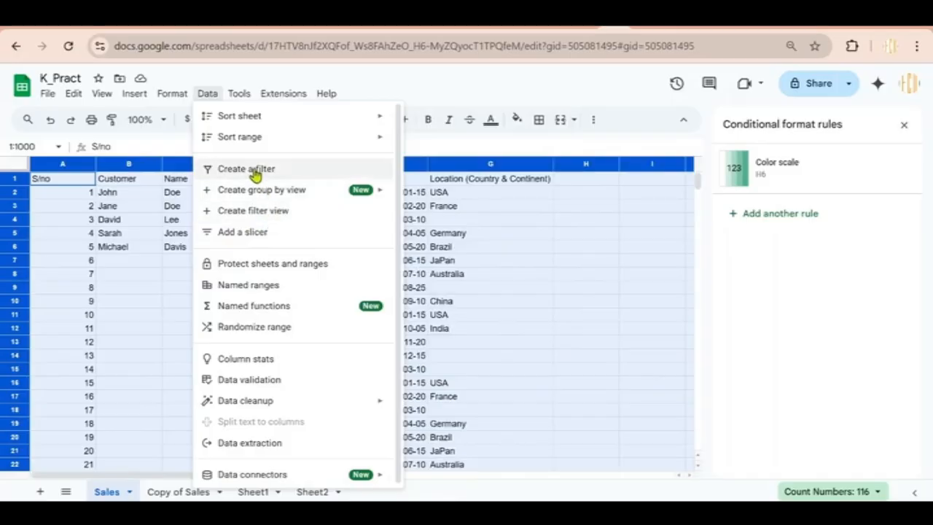
click(253, 170)
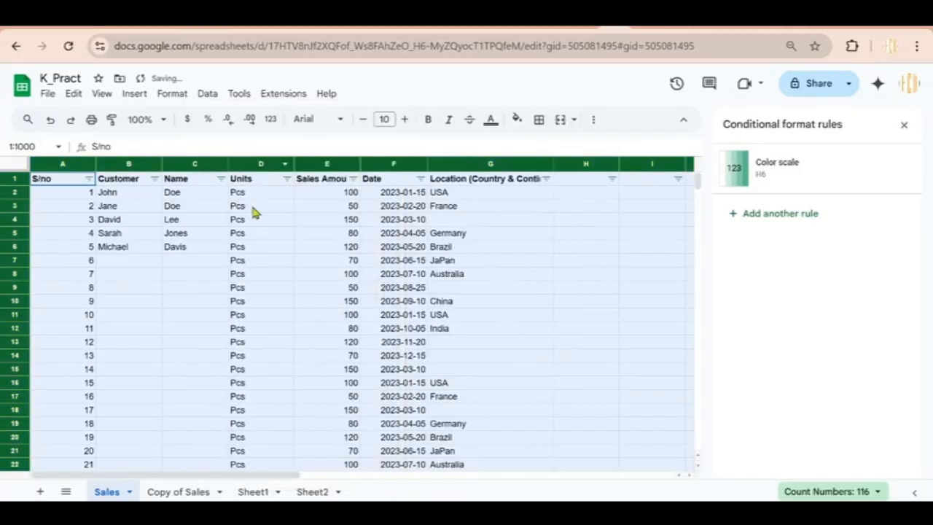
click(88, 179)
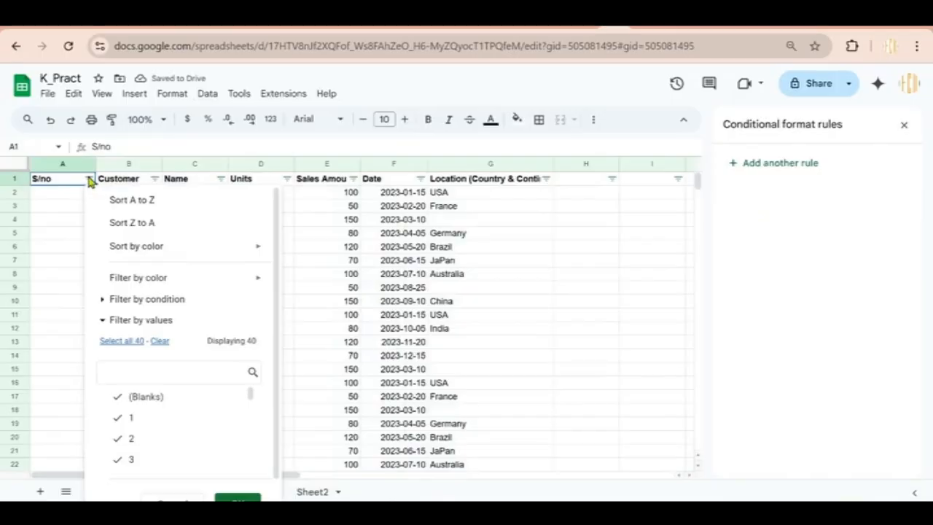
click(155, 179)
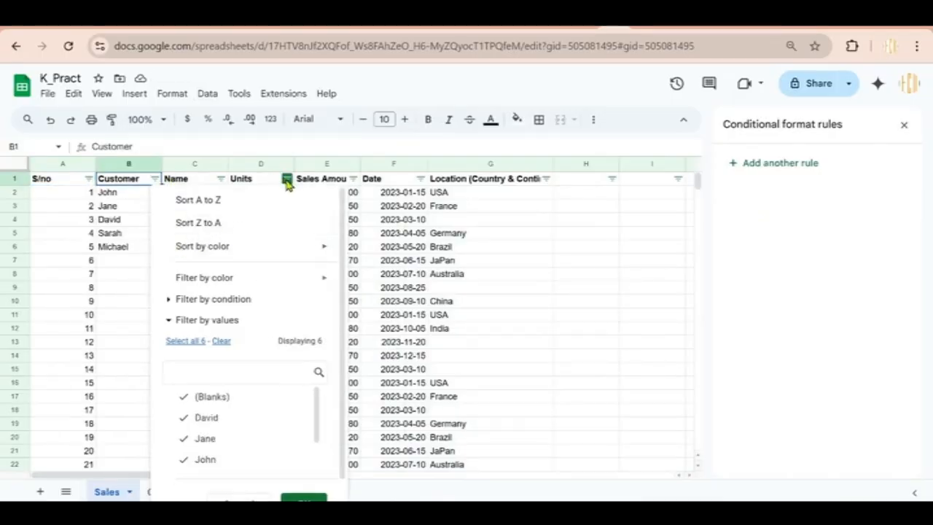
click(183, 401)
scroll(302, 498, down, 1)
click(300, 490)
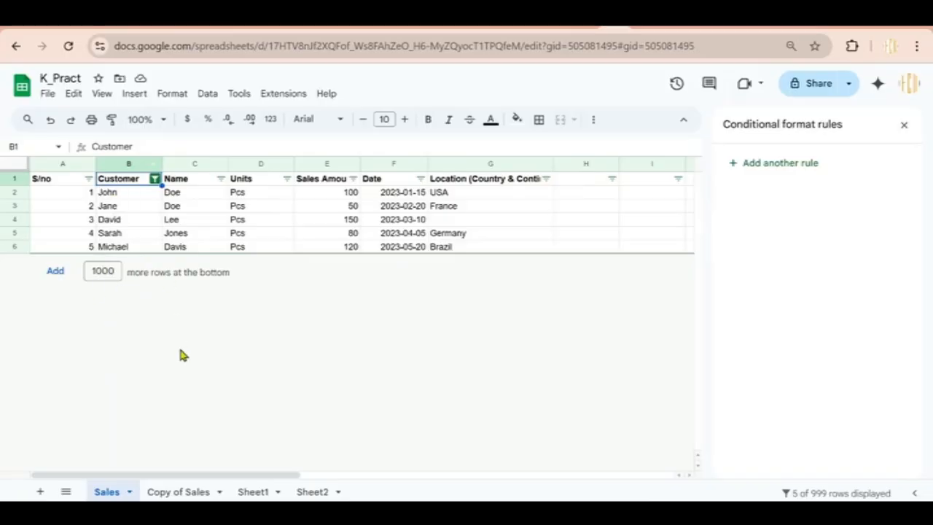
key(ctrl+z)
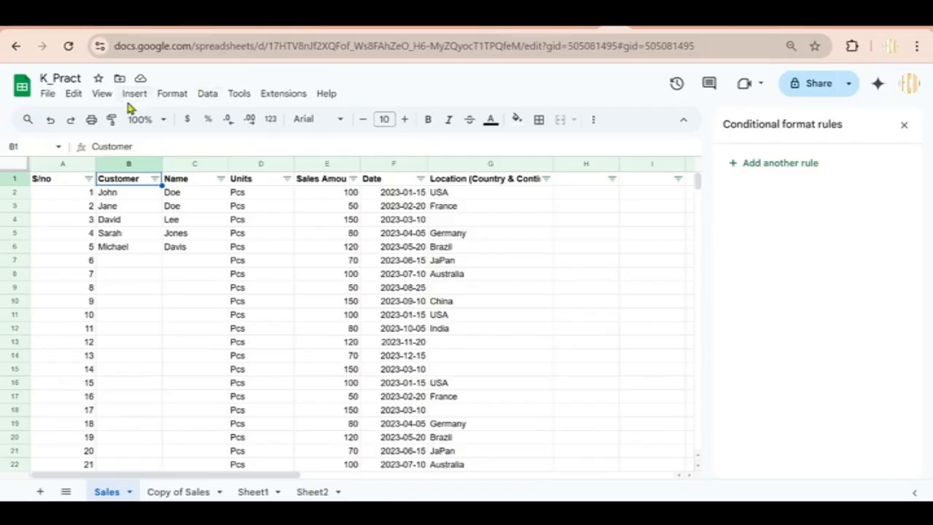
click(103, 96)
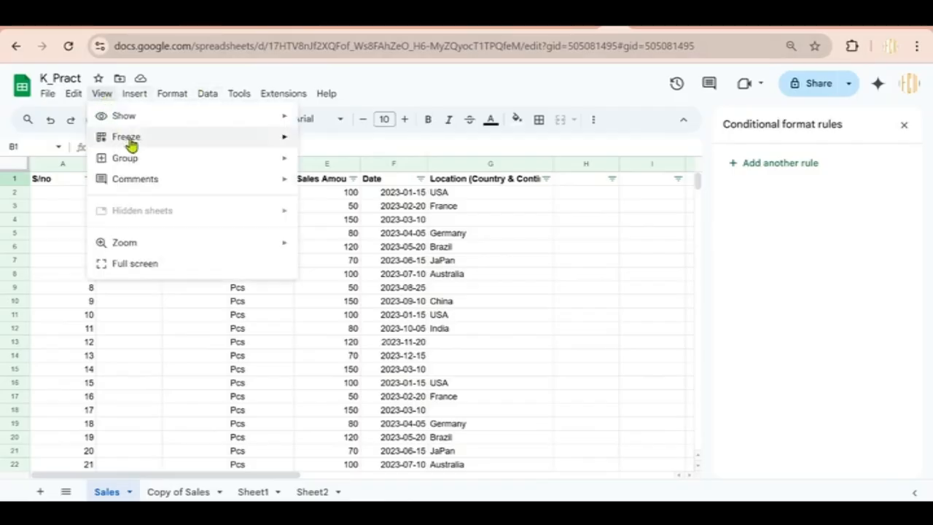
mouse_move(152, 148)
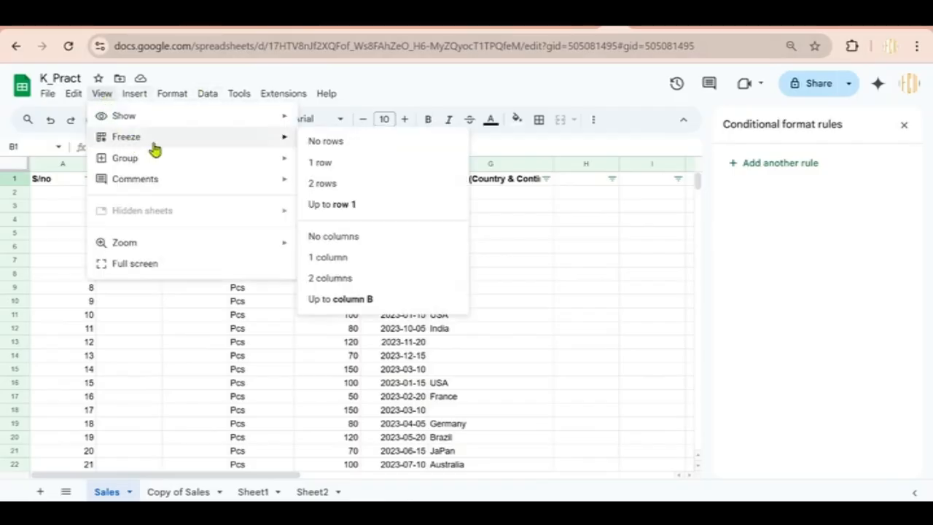
click(314, 164)
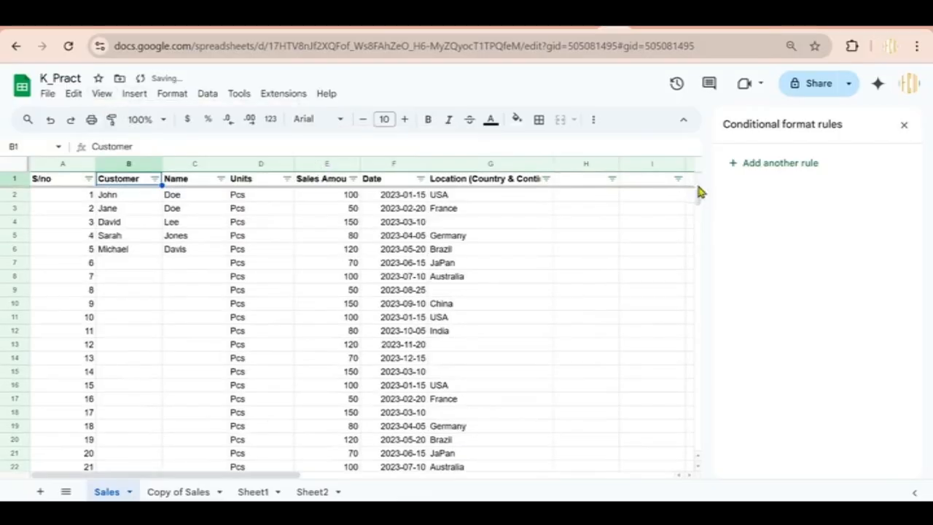
drag(697, 201, 685, 126)
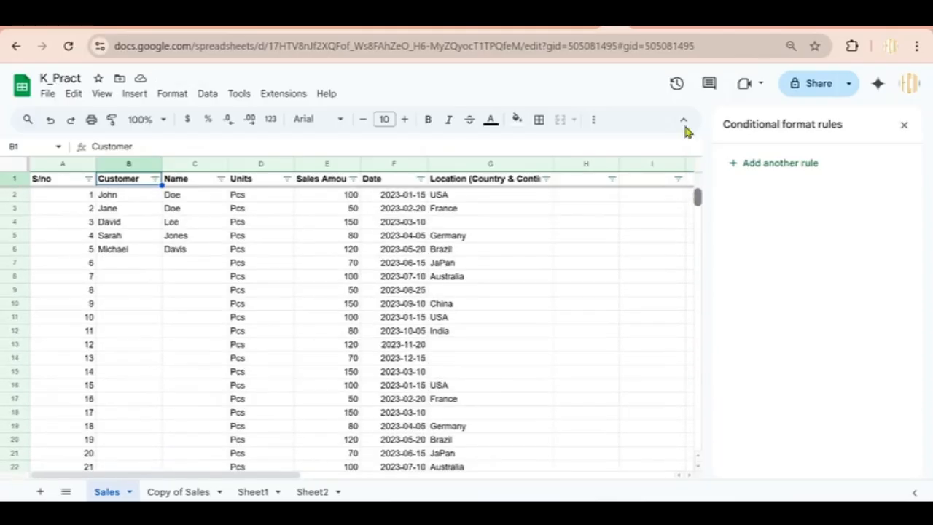
click(103, 95)
click(134, 93)
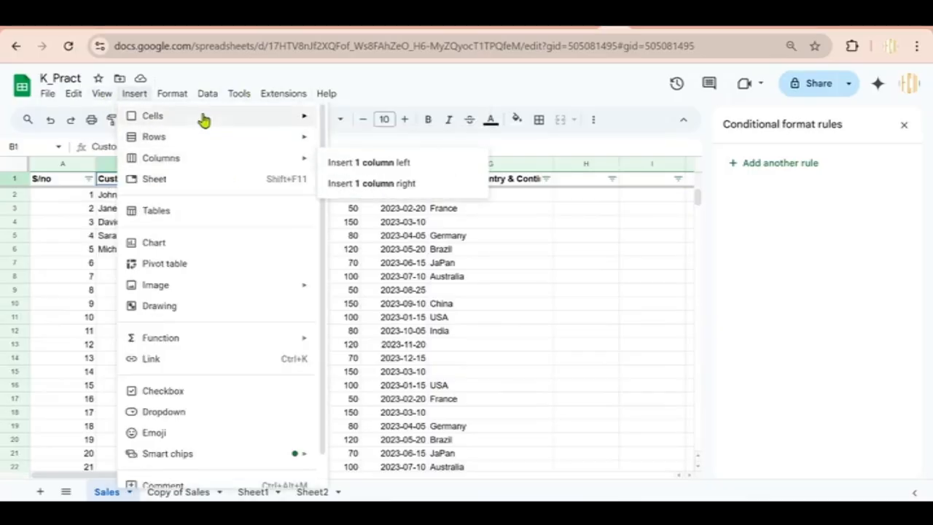
click(102, 93)
mouse_move(155, 140)
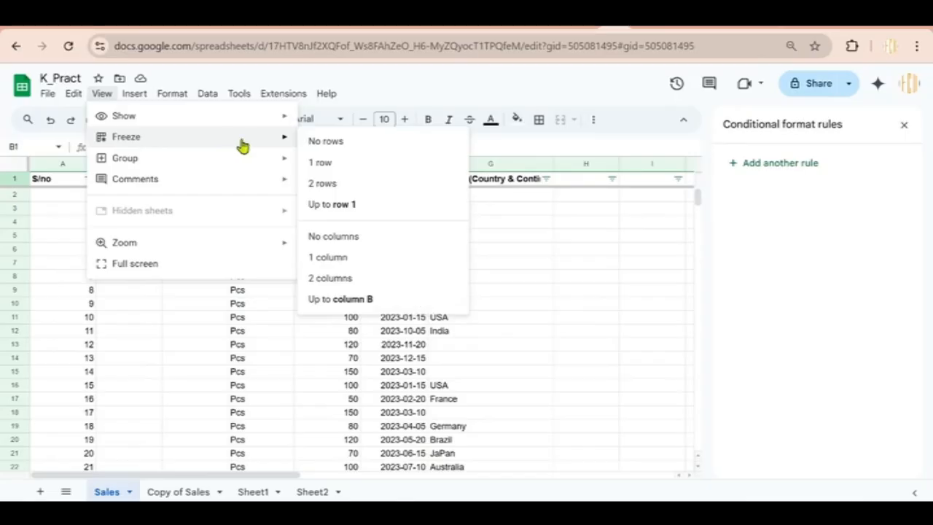
click(316, 140)
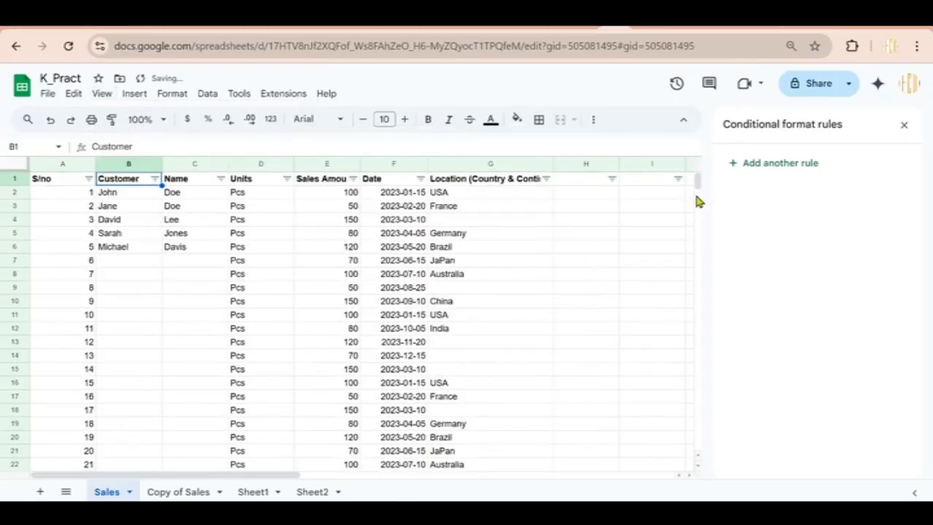
mouse_move(698, 188)
mouse_down()
mouse_move(692, 214)
mouse_move(693, 181)
mouse_up()
Add a dropdown data validation rule to header cell B1 offering the option 'Customer'
click(208, 95)
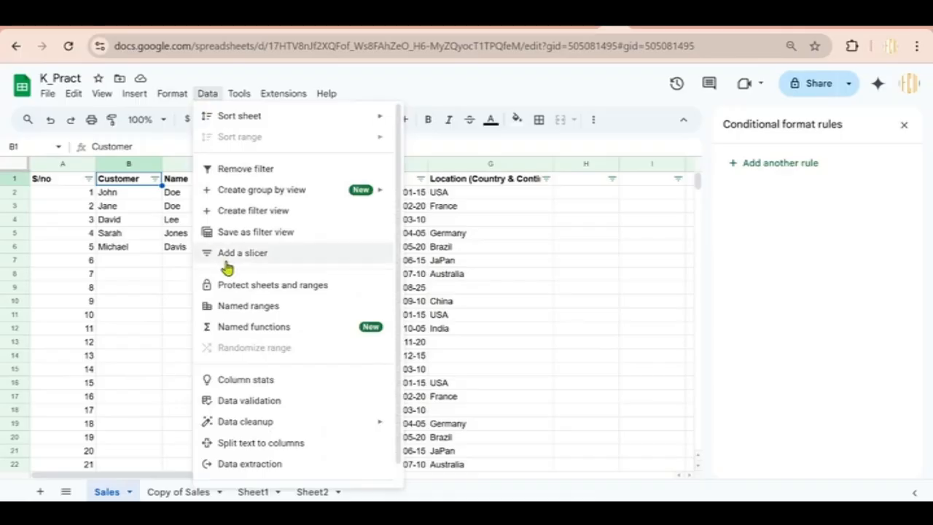
click(237, 400)
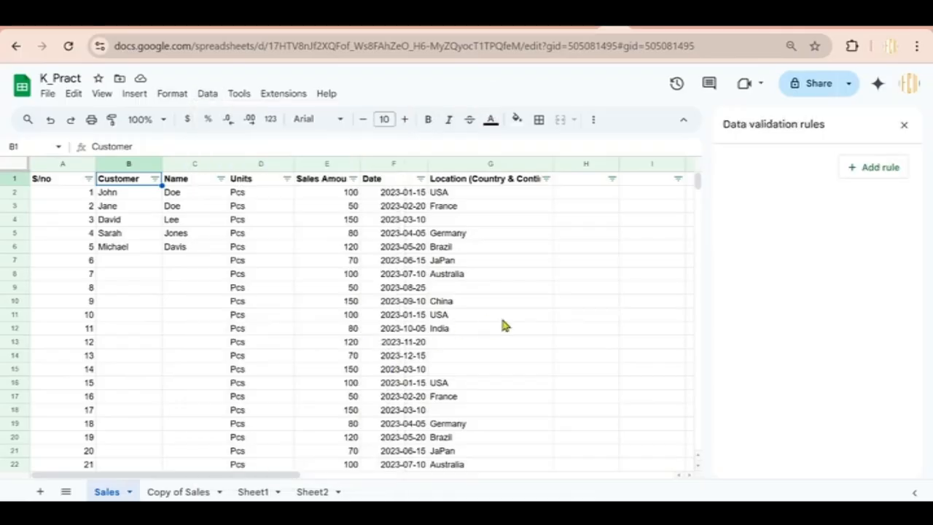
click(871, 168)
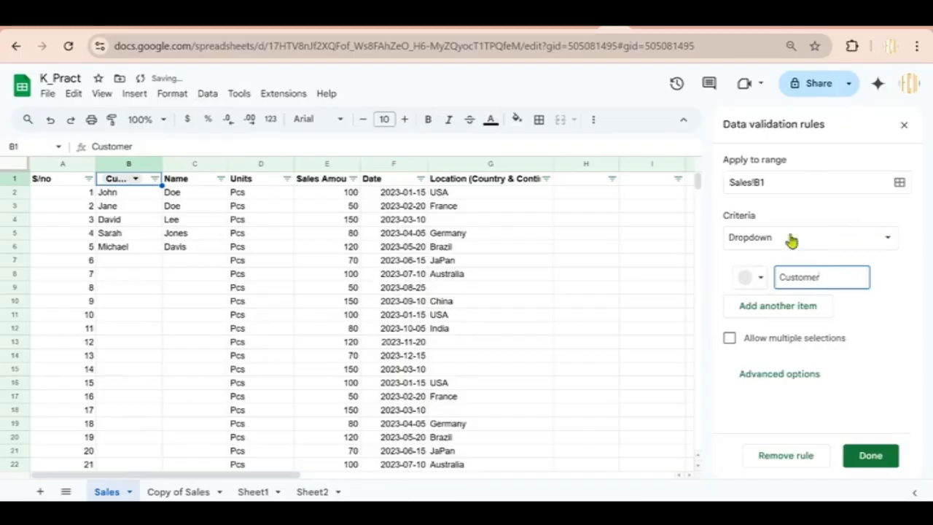
click(903, 125)
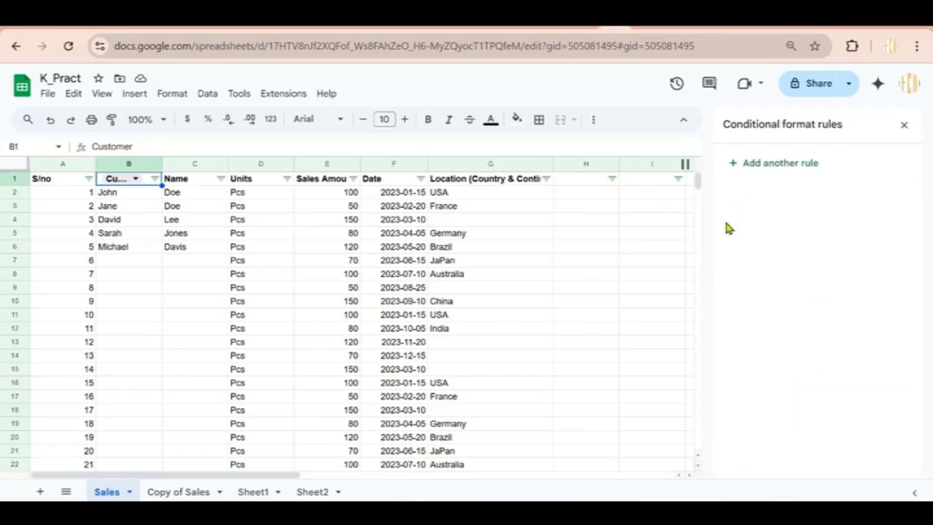
mouse_move(698, 187)
mouse_down()
mouse_move(700, 202)
mouse_move(700, 184)
mouse_up()
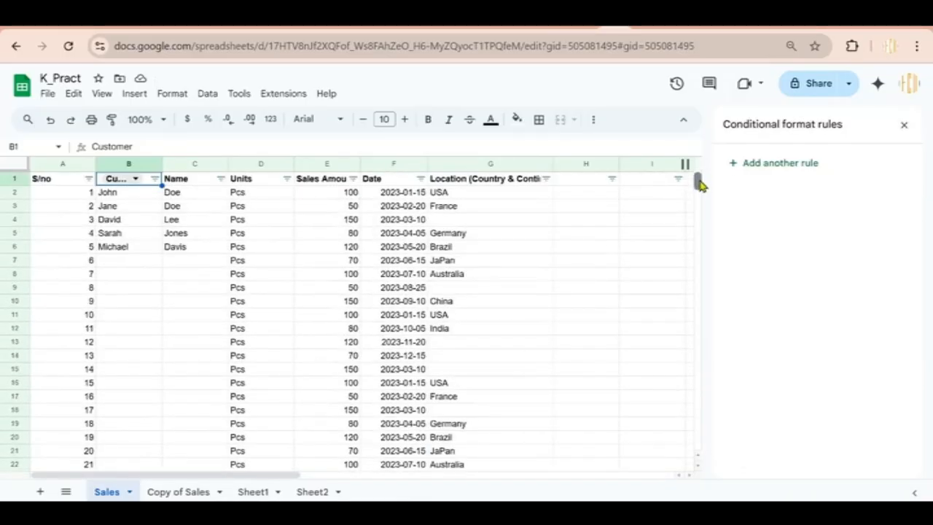